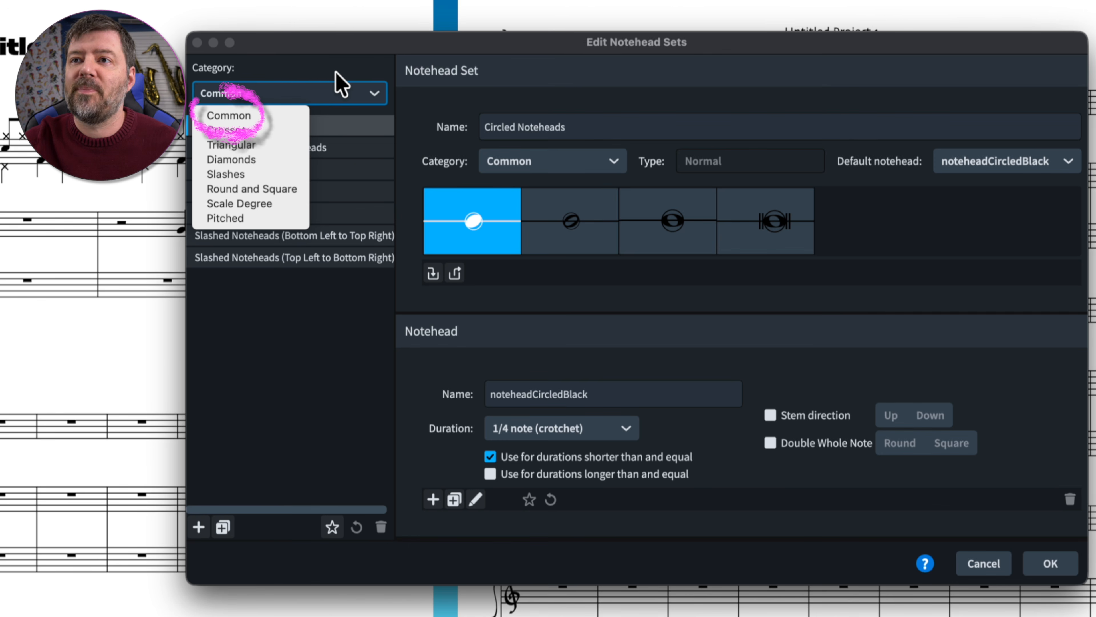
Look through the existing notehead sets in the Common category, including the percussion, default, large circled and larger sets
{"action": "left_click", "coordinate": [332, 87]}
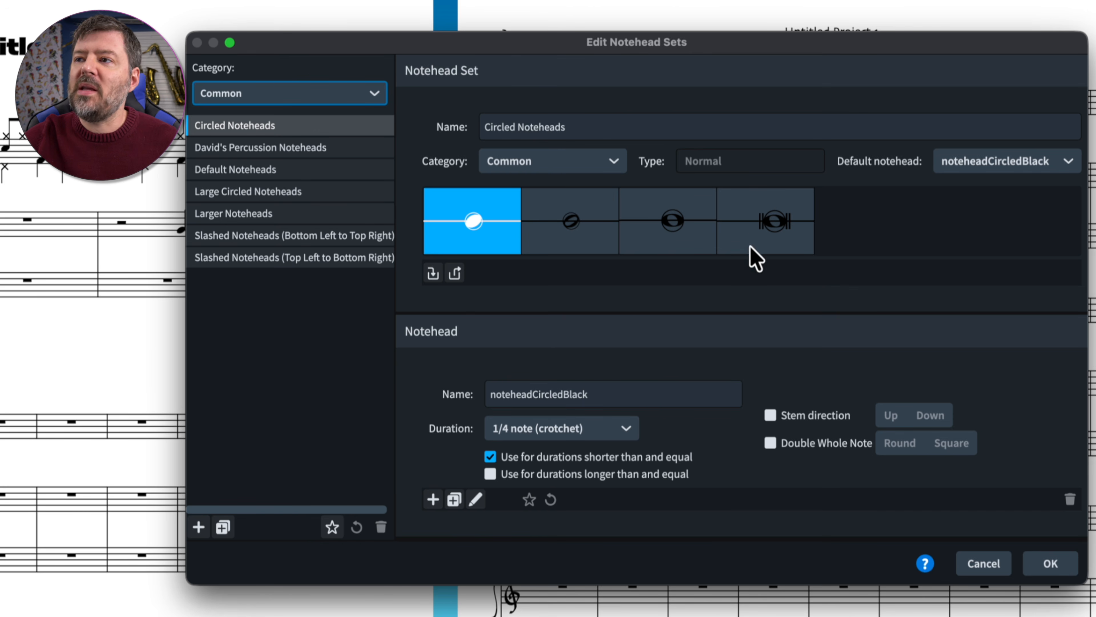
{"action": "left_click", "coordinate": [337, 150]}
{"action": "left_click", "coordinate": [327, 170]}
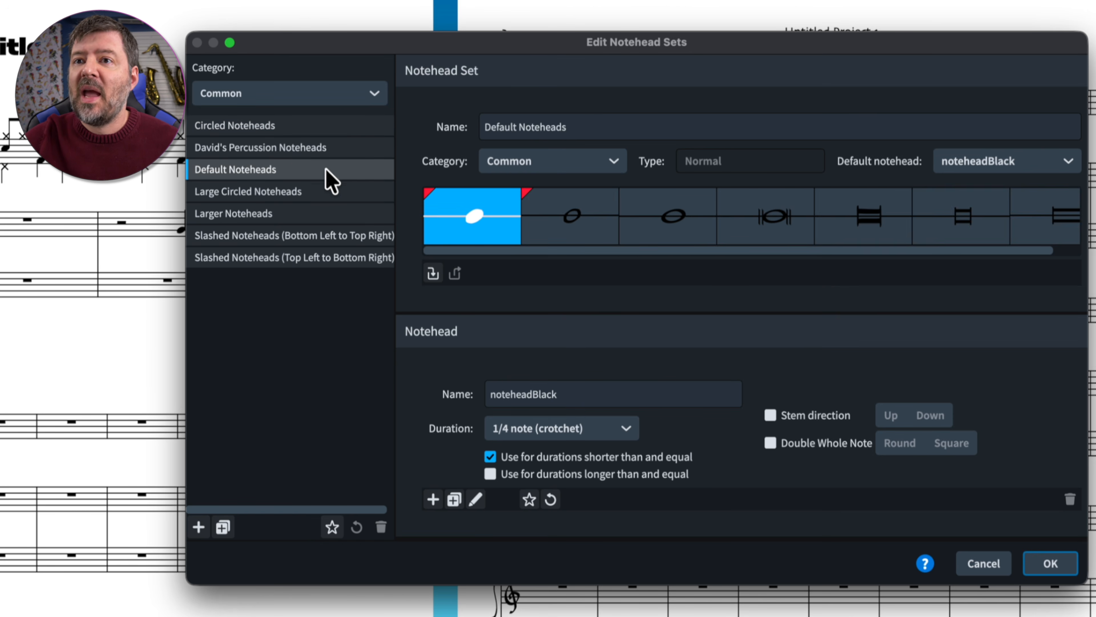
{"action": "left_click", "coordinate": [328, 193]}
{"action": "left_click", "coordinate": [333, 218]}
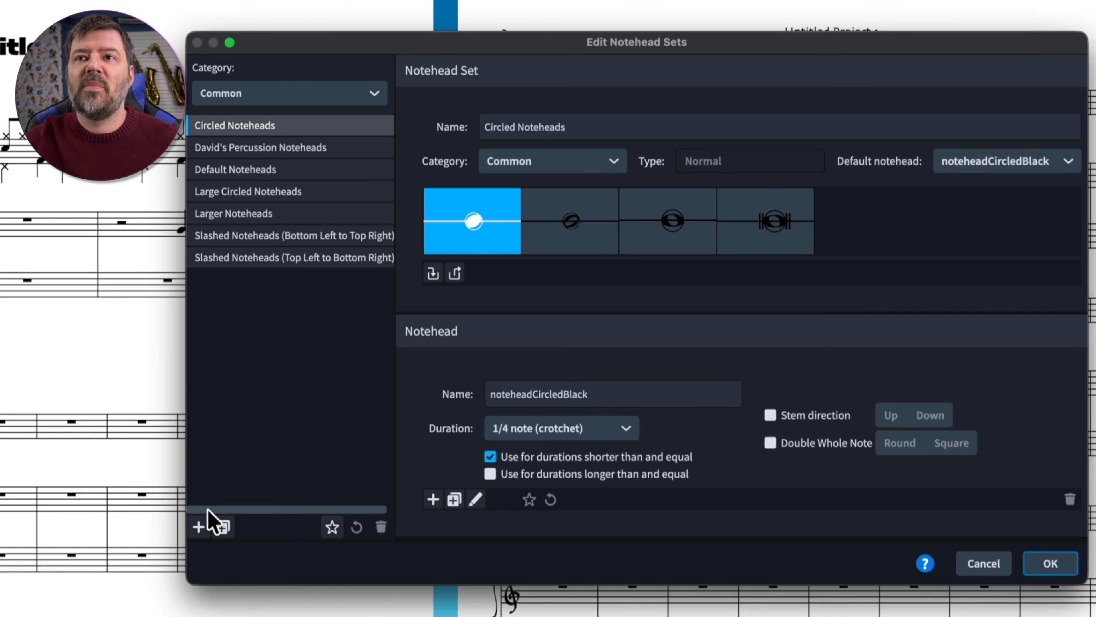
Create a new notehead set in the Common category and name it "David Notehead"
{"action": "left_click", "coordinate": [198, 530]}
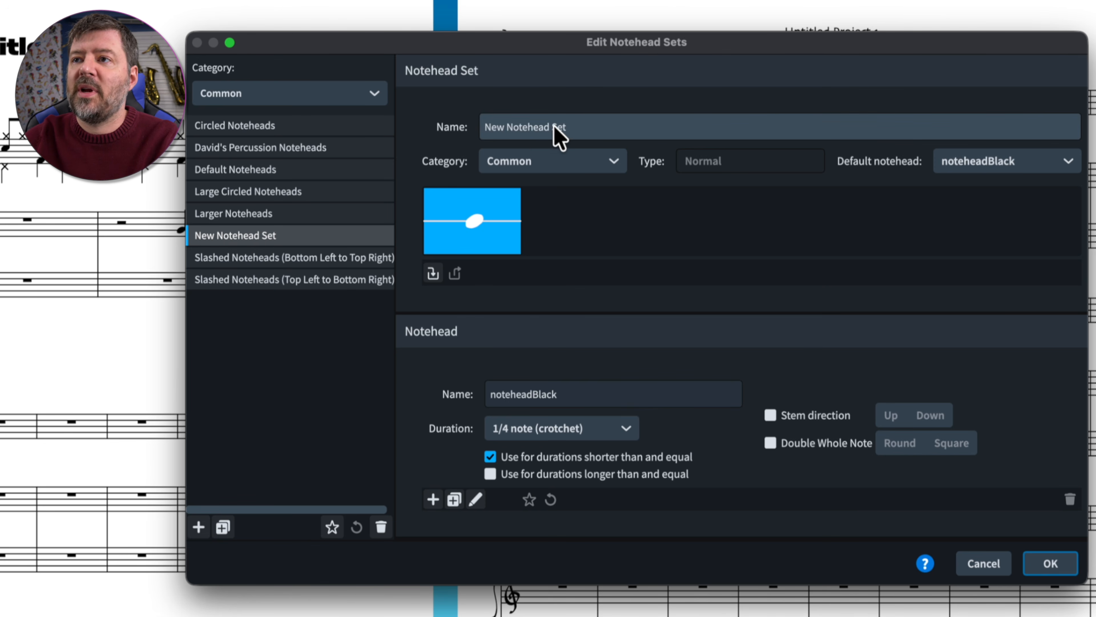
{"action": "left_click_drag", "start_coordinate": [568, 128], "coordinate": [462, 126]}
{"action": "type", "text": "David"}
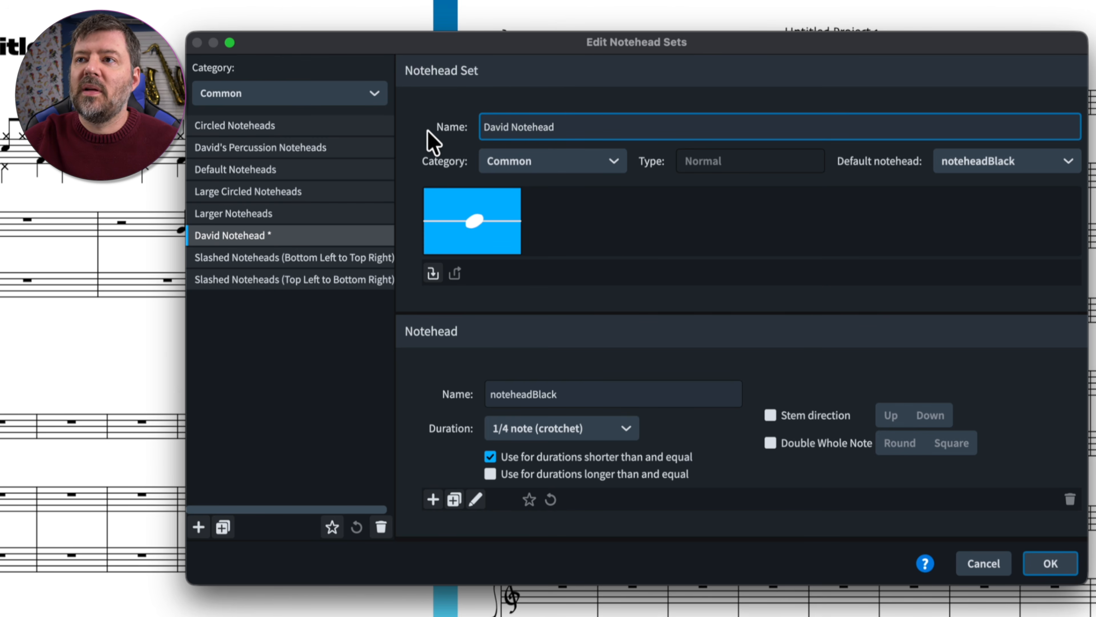
{"action": "left_click", "coordinate": [619, 258]}
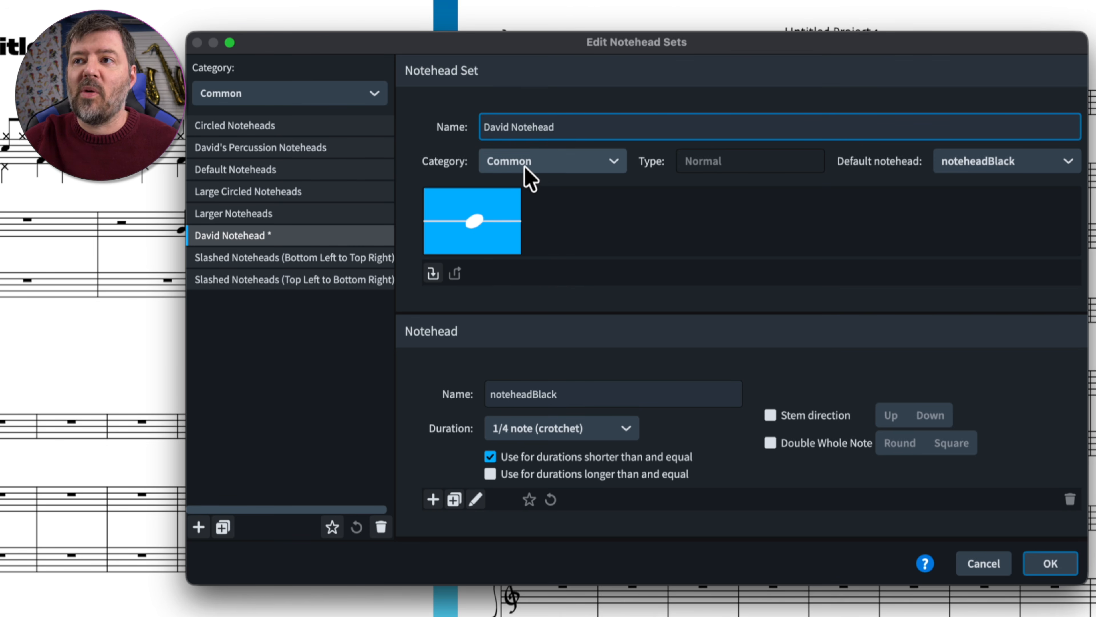
Try the Diamonds, Triangular and Crosses categories for the David Notehead set, and return it to Common
{"action": "left_click", "coordinate": [534, 167]}
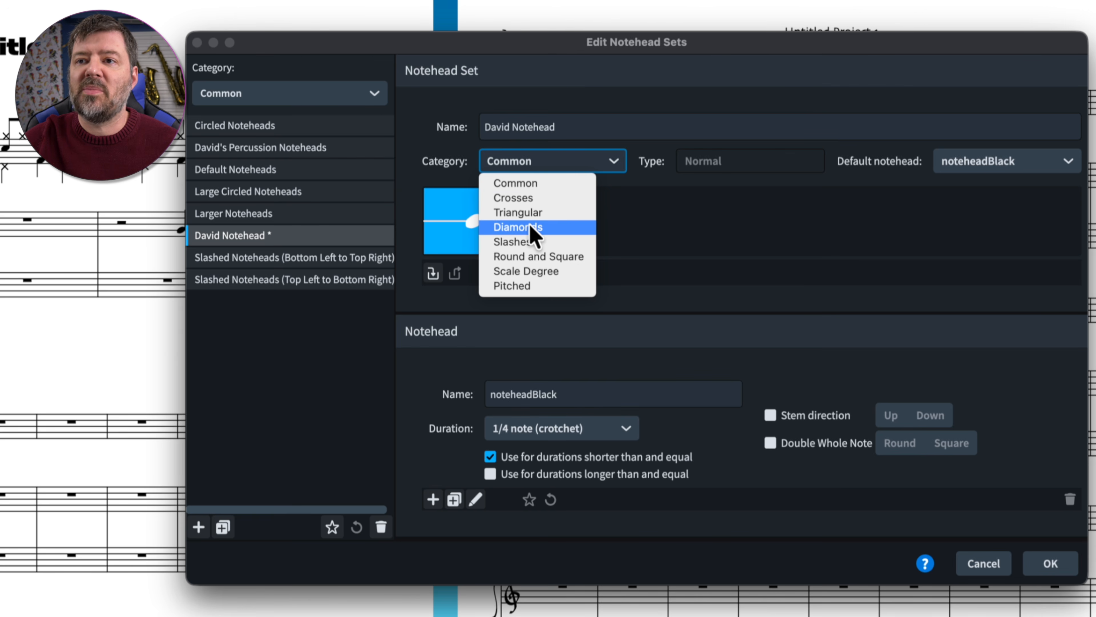
{"action": "left_click", "coordinate": [535, 227]}
{"action": "left_click", "coordinate": [547, 160]}
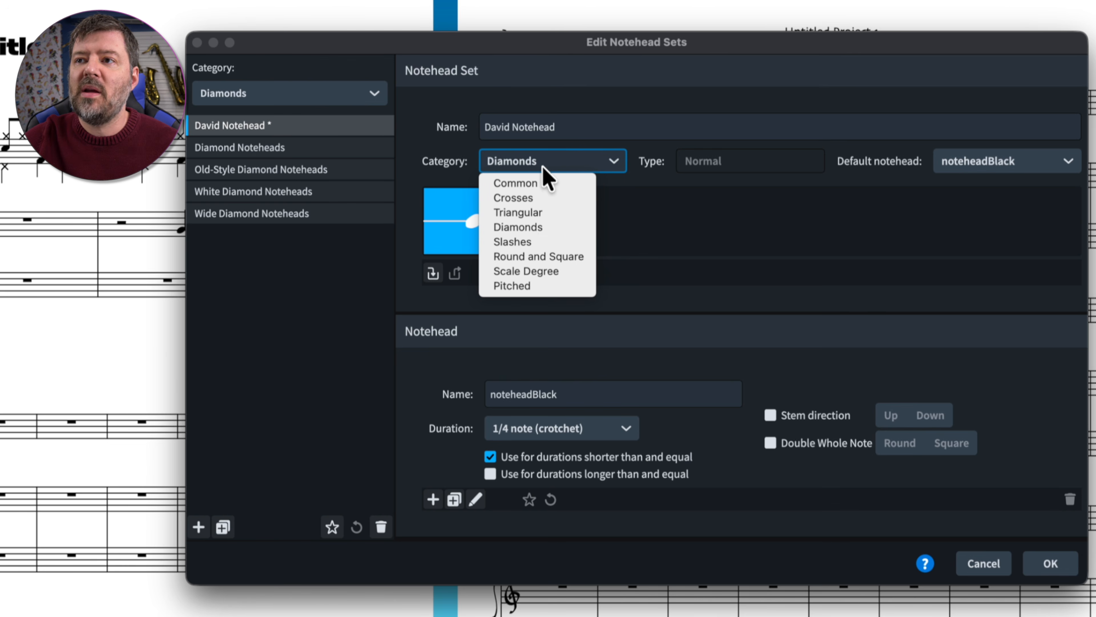
{"action": "left_click", "coordinate": [534, 214]}
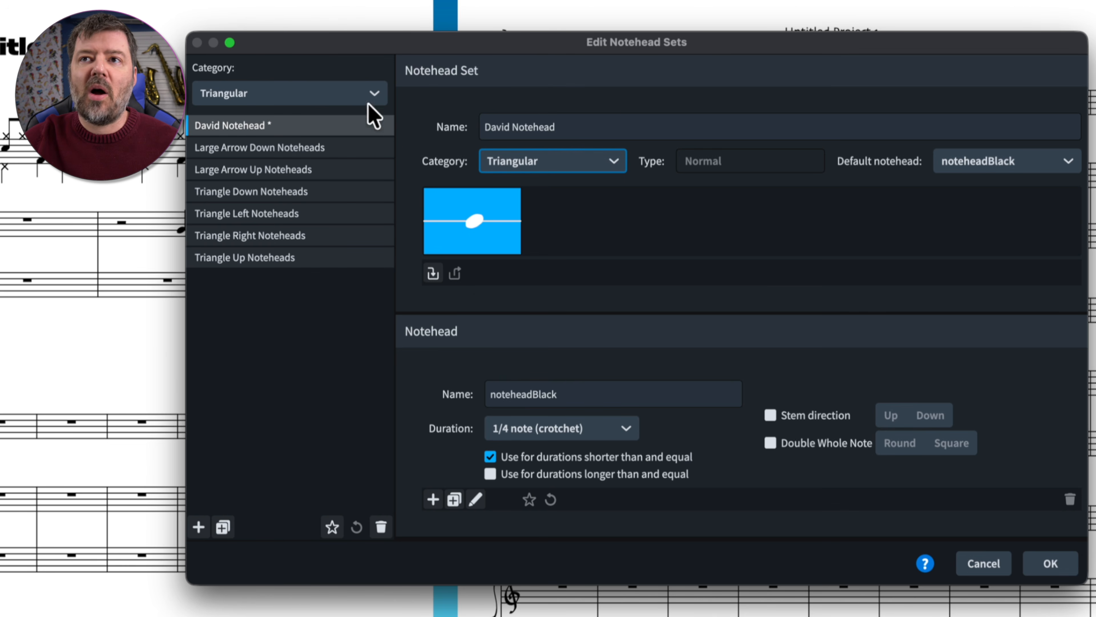
{"action": "left_click", "coordinate": [546, 161]}
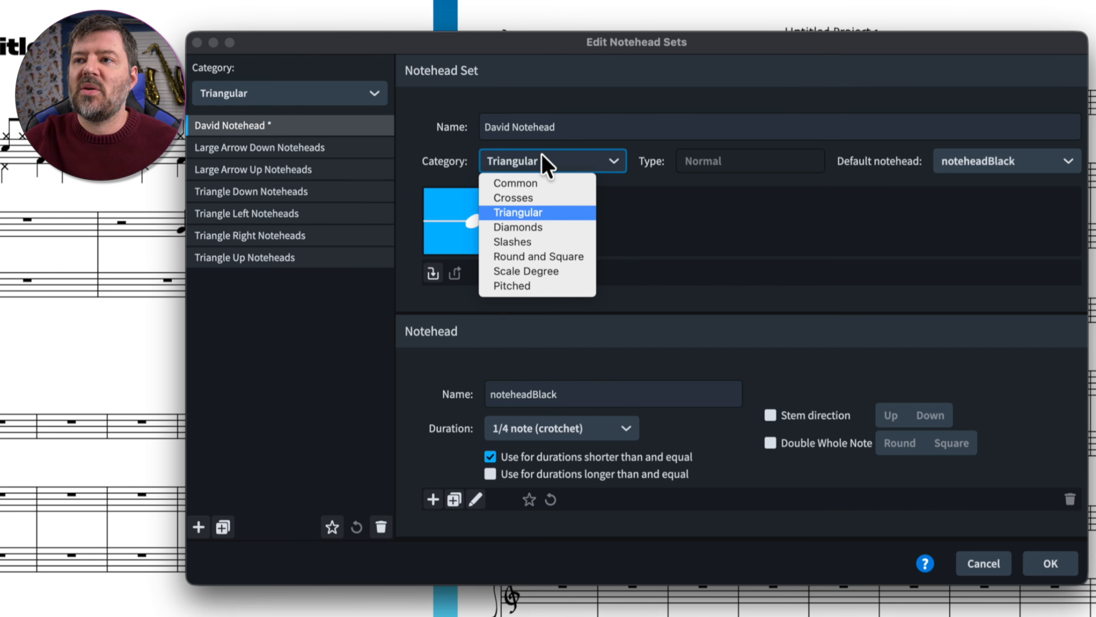
{"action": "left_click", "coordinate": [531, 197]}
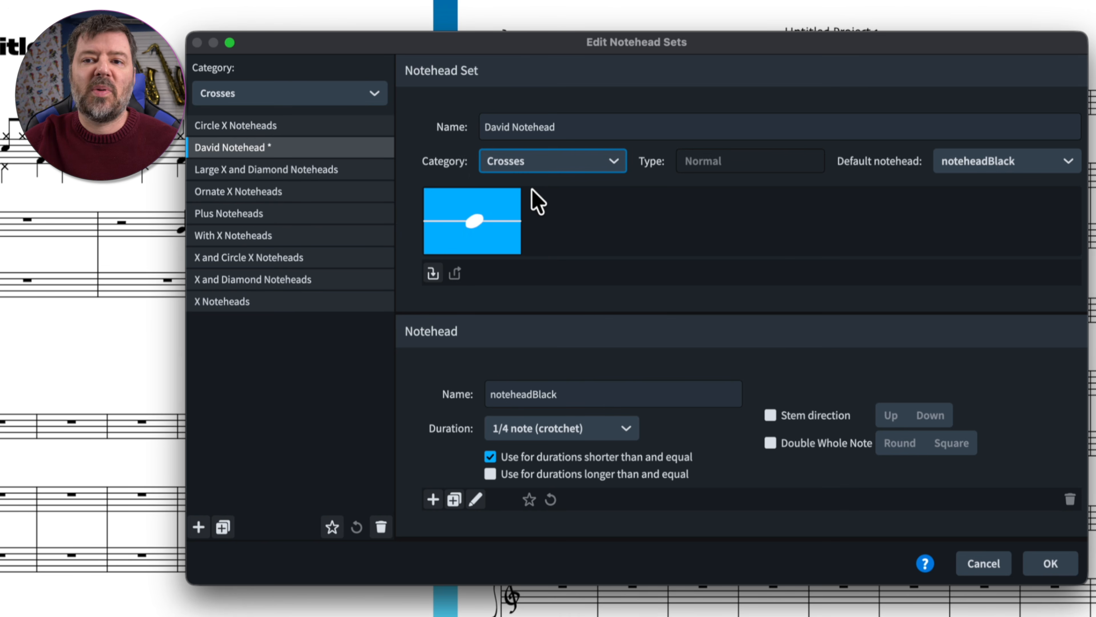
{"action": "left_click", "coordinate": [540, 164]}
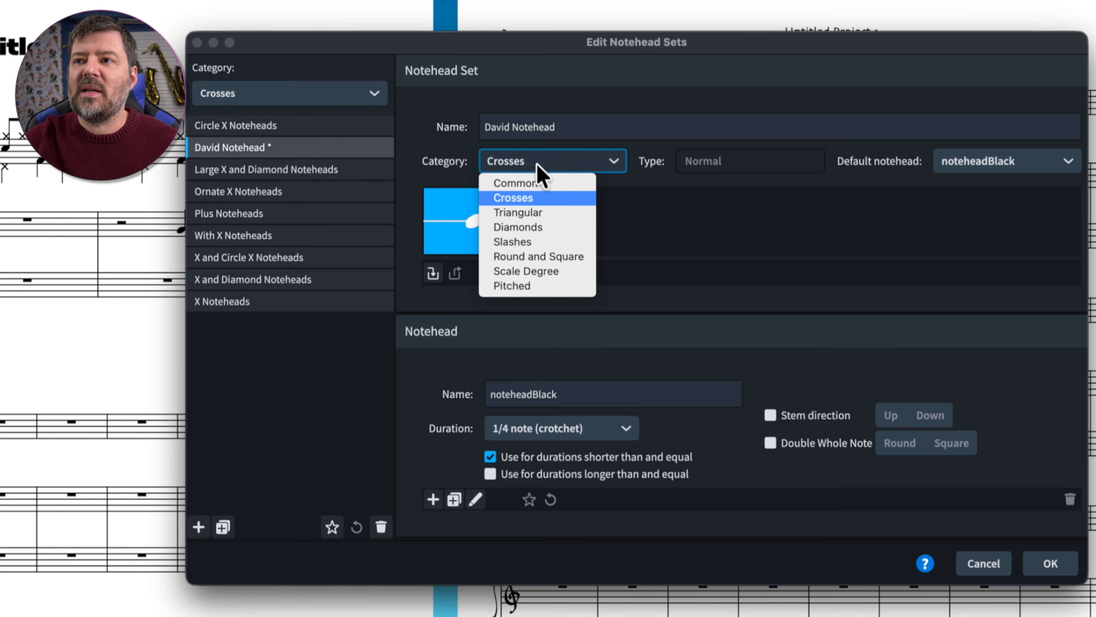
{"action": "left_click", "coordinate": [527, 185]}
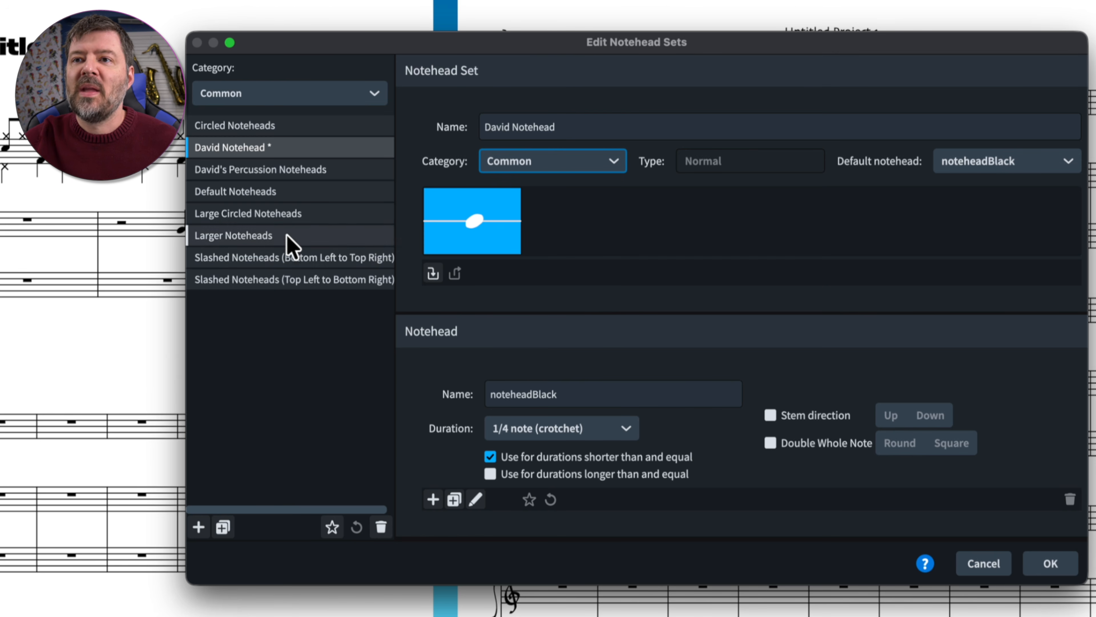
Add a new notehead to the David Notehead set and name it "DavidFill"
{"action": "left_click", "coordinate": [282, 198]}
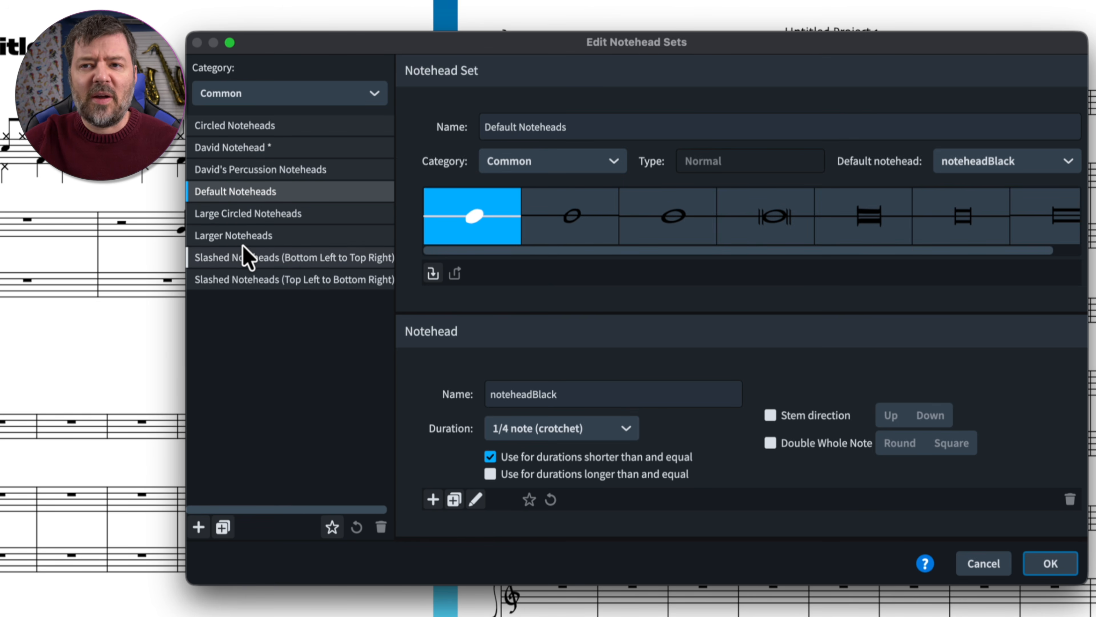
{"action": "left_click", "coordinate": [258, 147]}
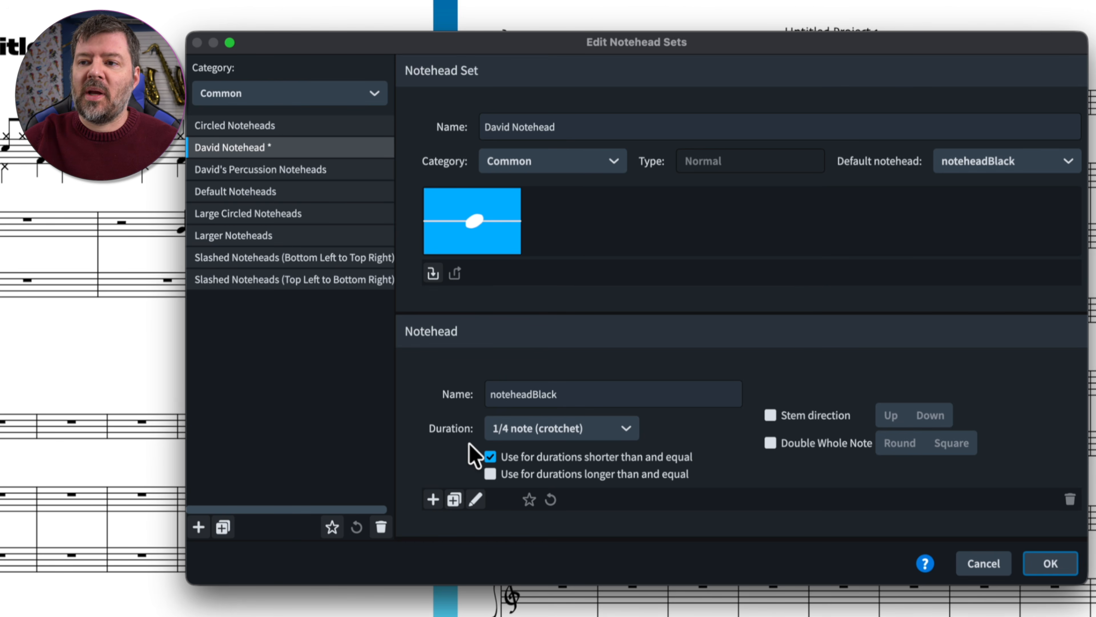
{"action": "left_click", "coordinate": [433, 500]}
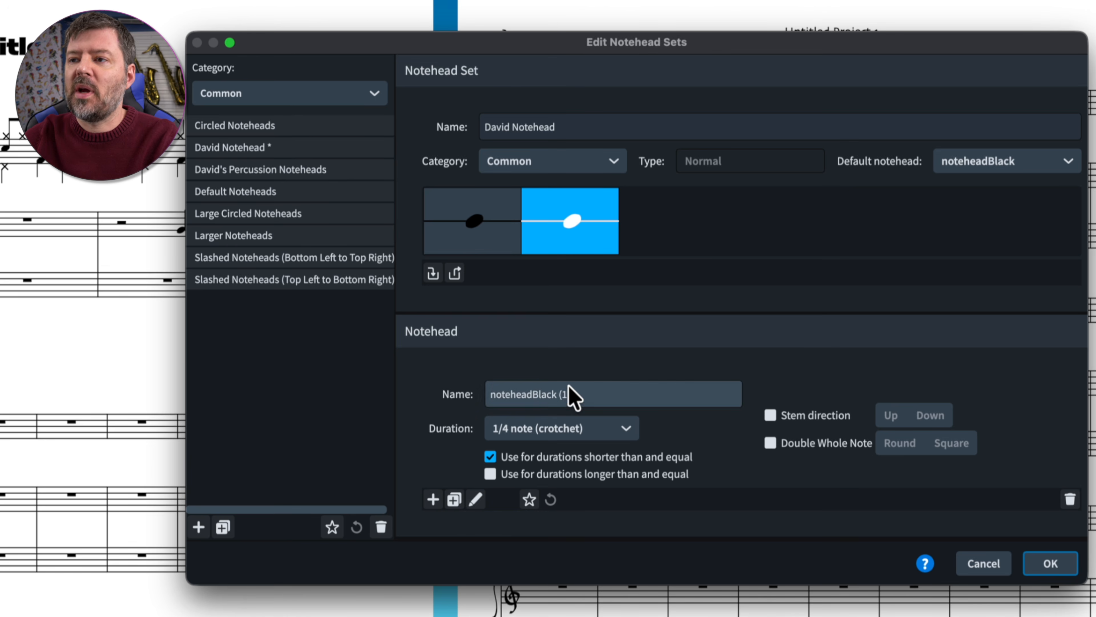
{"action": "left_click", "coordinate": [595, 395]}
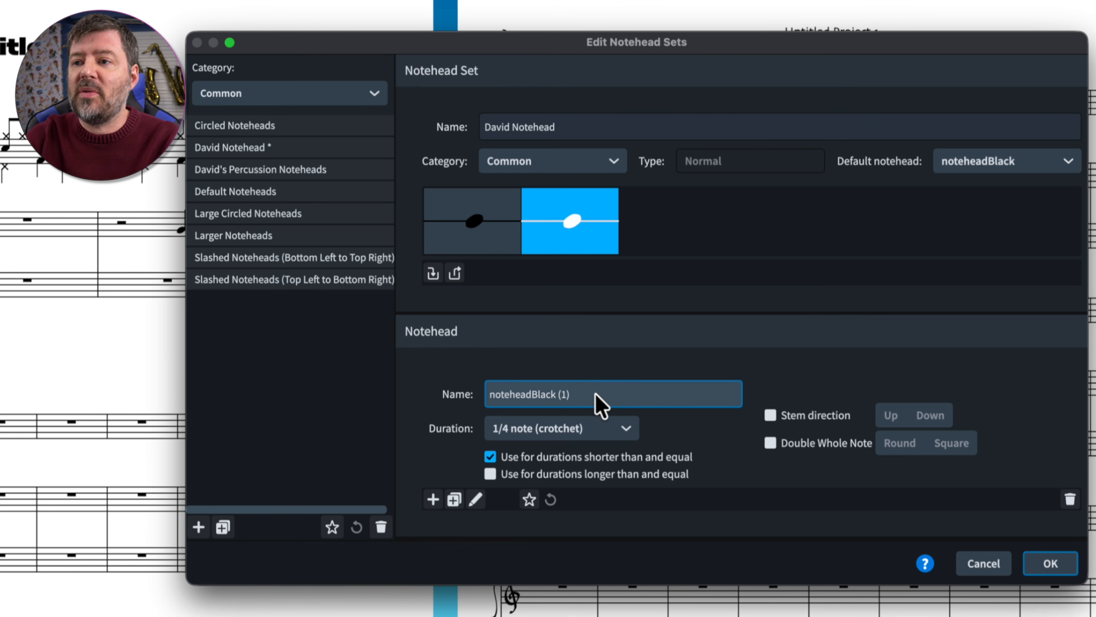
{"action": "key", "text": "super+a"}
{"action": "type", "text": "Dav"}
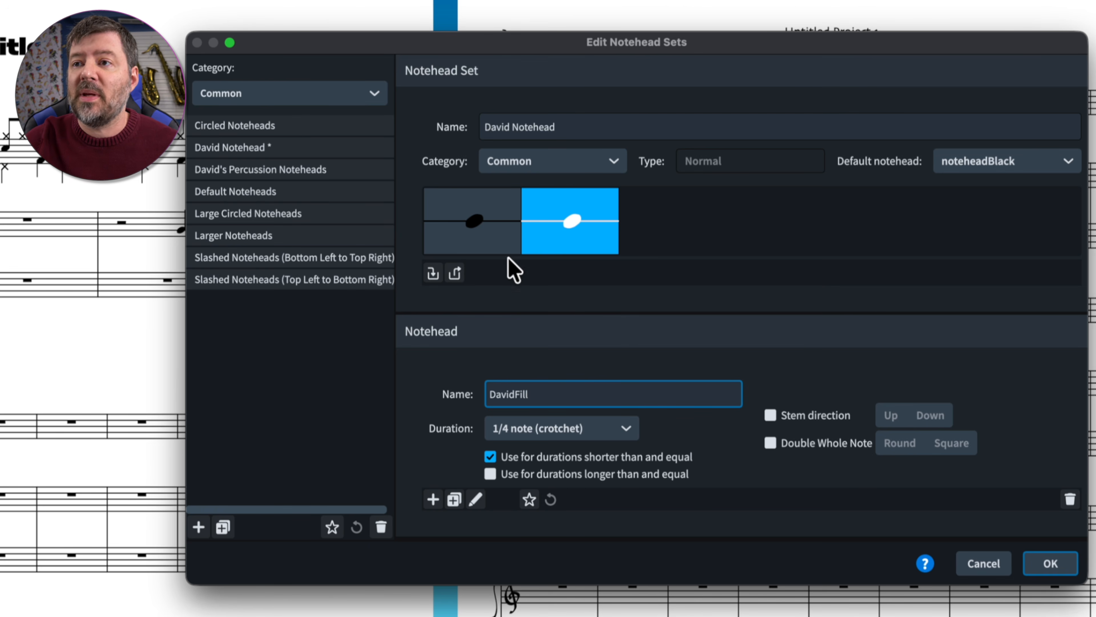
Remove the original noteheadBlack notehead from the David Notehead set
{"action": "left_click", "coordinate": [490, 233]}
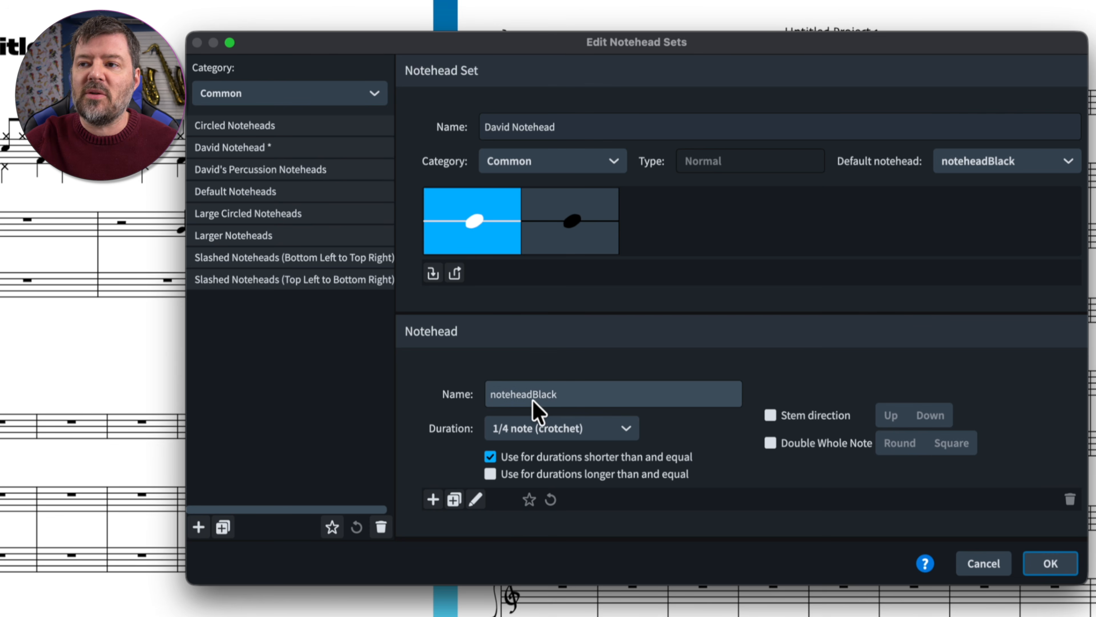
{"action": "left_click", "coordinate": [565, 229]}
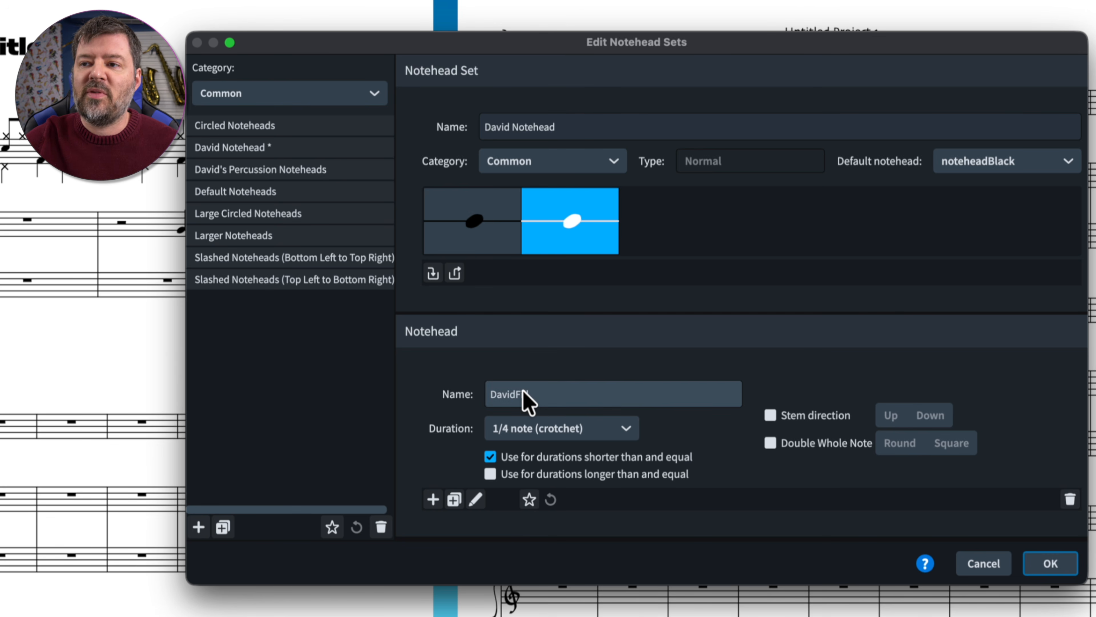
{"action": "left_click", "coordinate": [466, 238]}
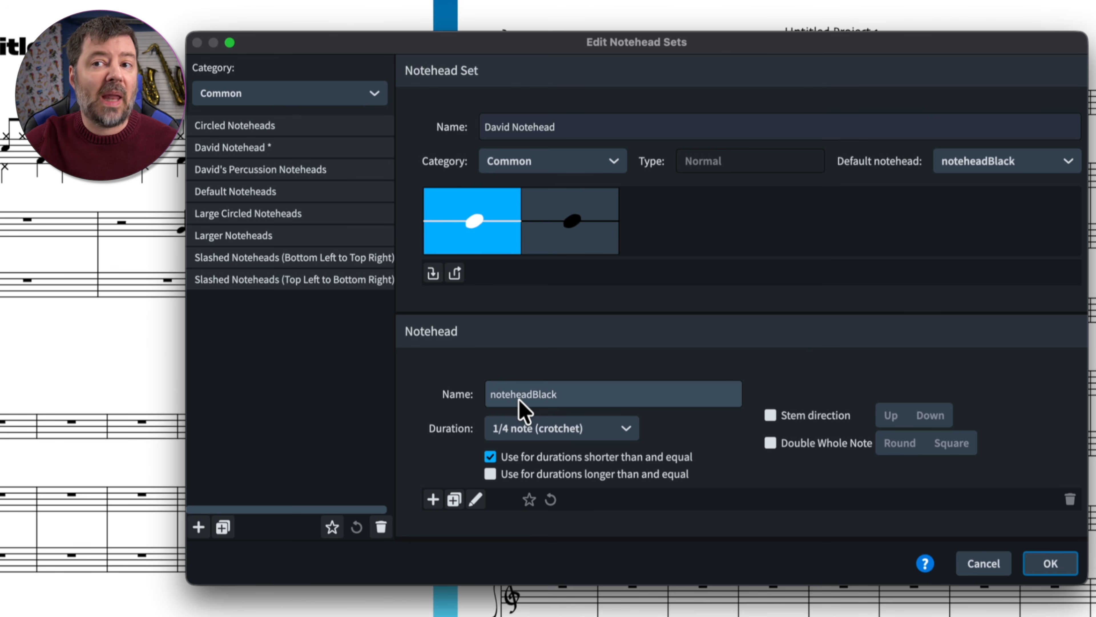
{"action": "left_click", "coordinate": [456, 274]}
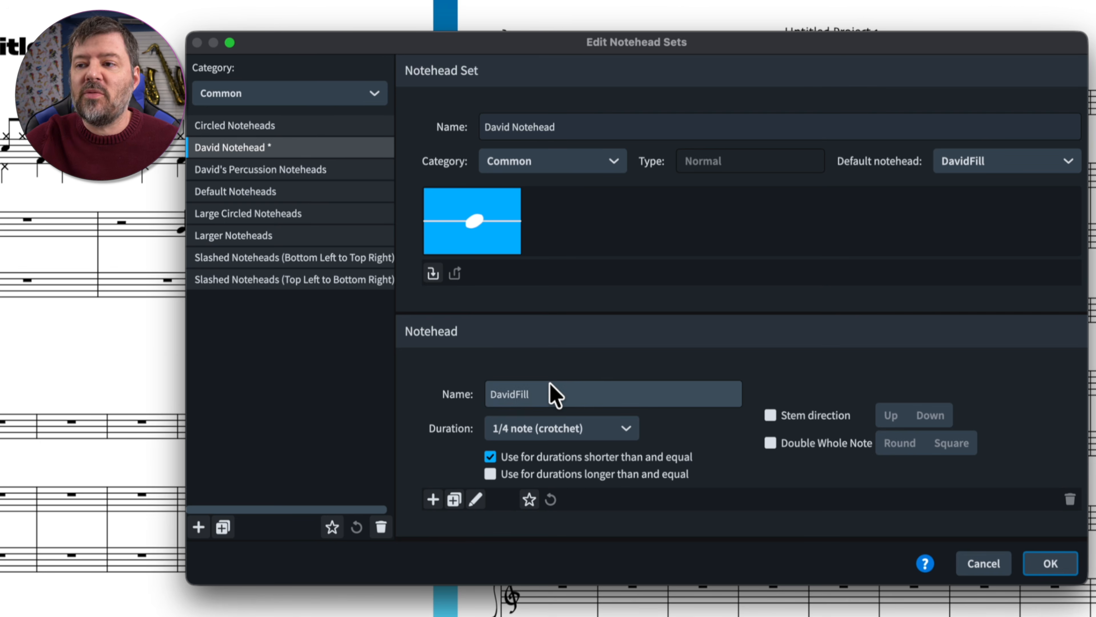
Add a second notehead to the David Notehead set and name it "DavidOpen"
{"action": "left_click", "coordinate": [432, 501]}
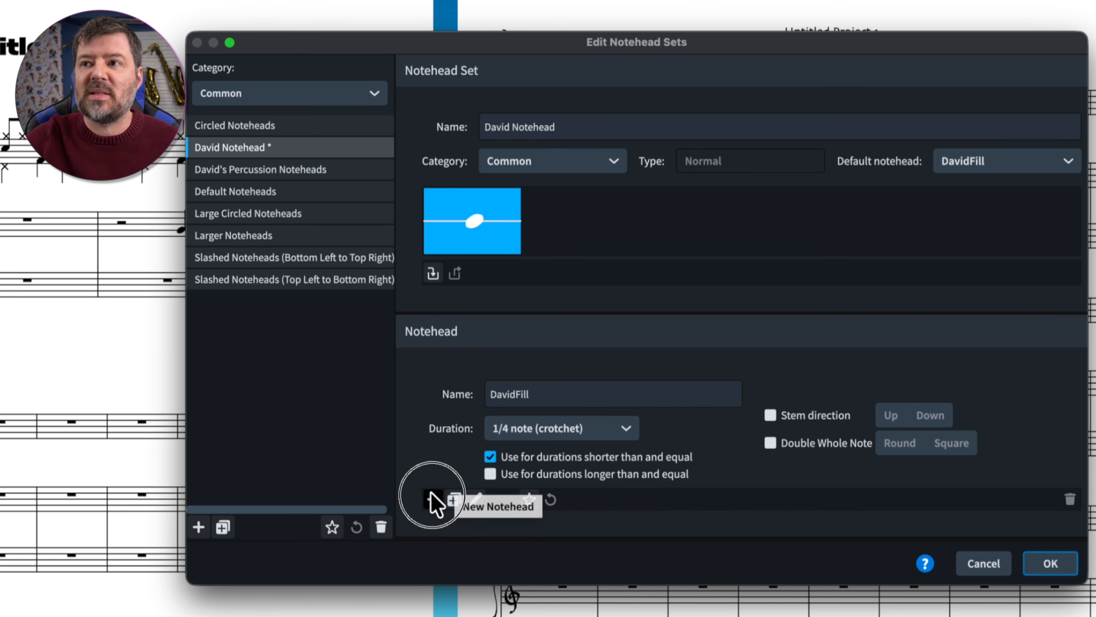
{"action": "left_click", "coordinate": [600, 391]}
{"action": "left_click_drag", "start_coordinate": [602, 393], "coordinate": [467, 374]}
{"action": "type", "text": "D"}
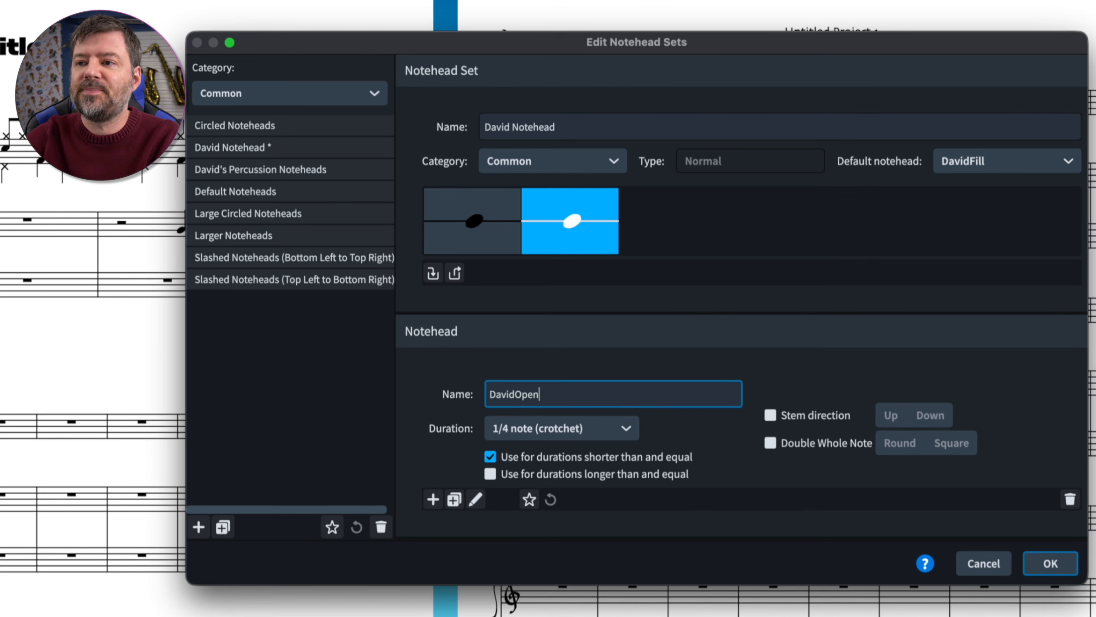
Set DavidOpen's duration to 1/2 note (minim) and use it only for durations longer than and equal
{"action": "left_click", "coordinate": [627, 429]}
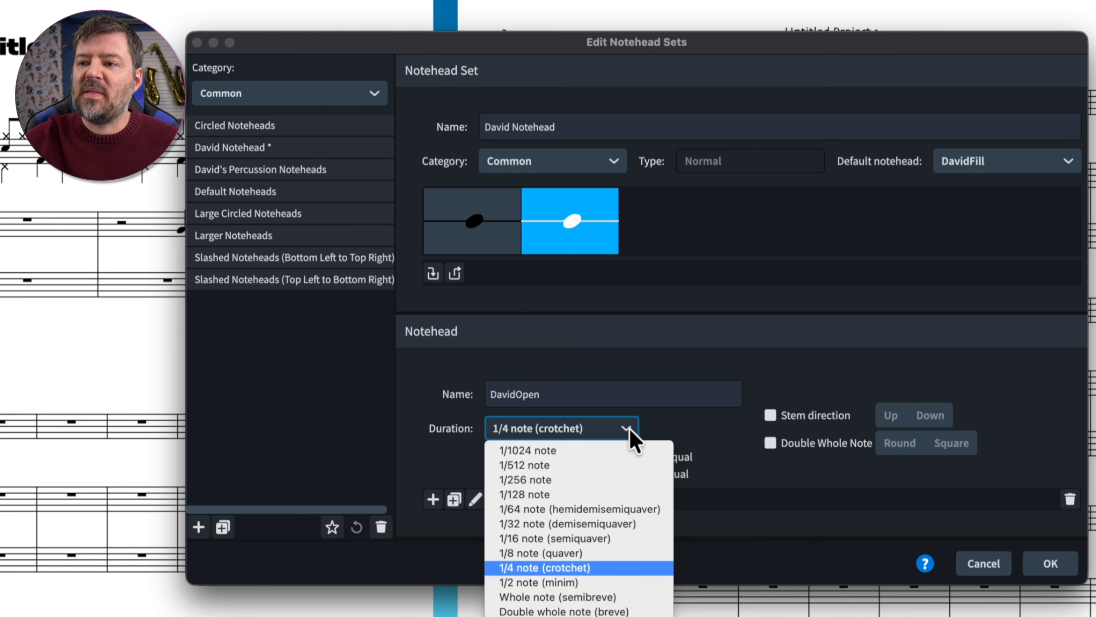
{"action": "left_click", "coordinate": [564, 582]}
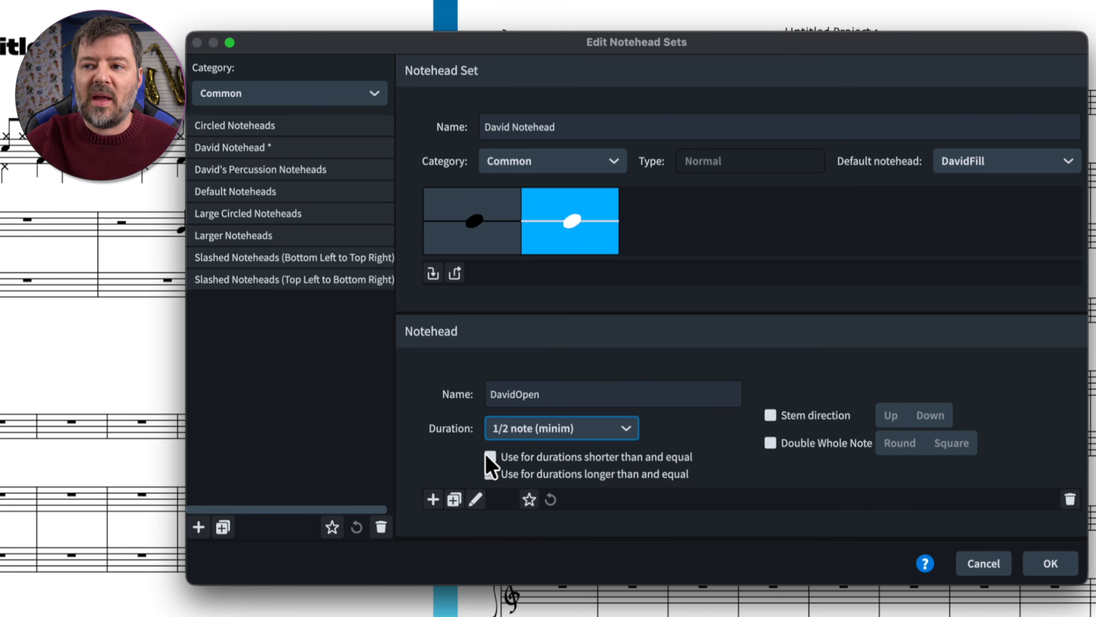
{"action": "left_click", "coordinate": [491, 475]}
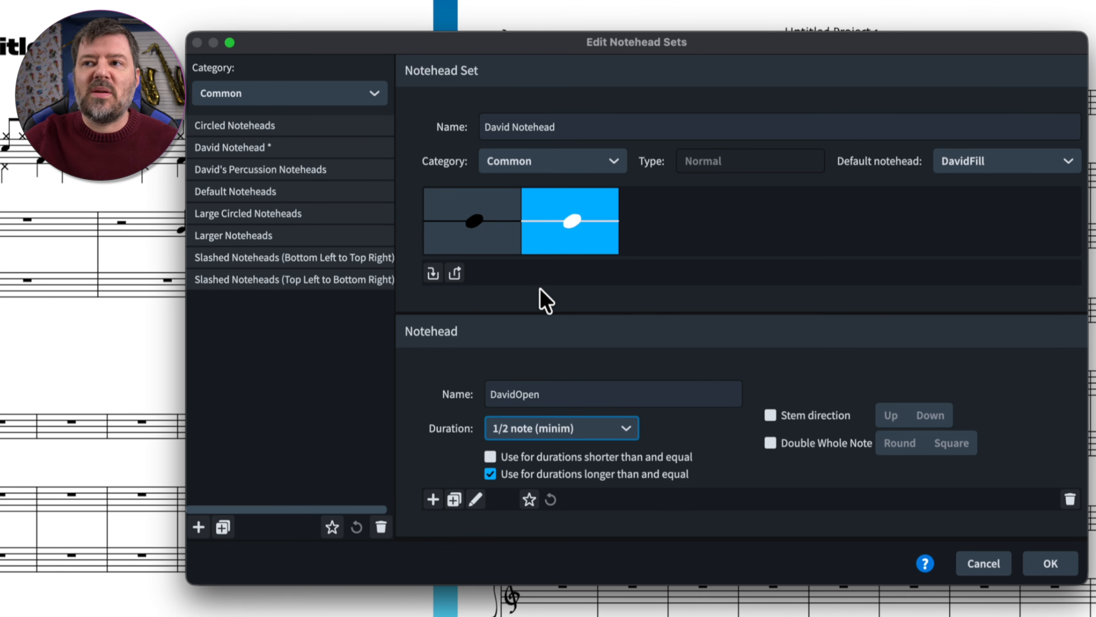
Edit the DavidOpen notehead, replacing its black glyph with Bravura's Half (minim) notehead (U+E0A3)
{"action": "left_click", "coordinate": [492, 228]}
{"action": "left_click", "coordinate": [580, 244]}
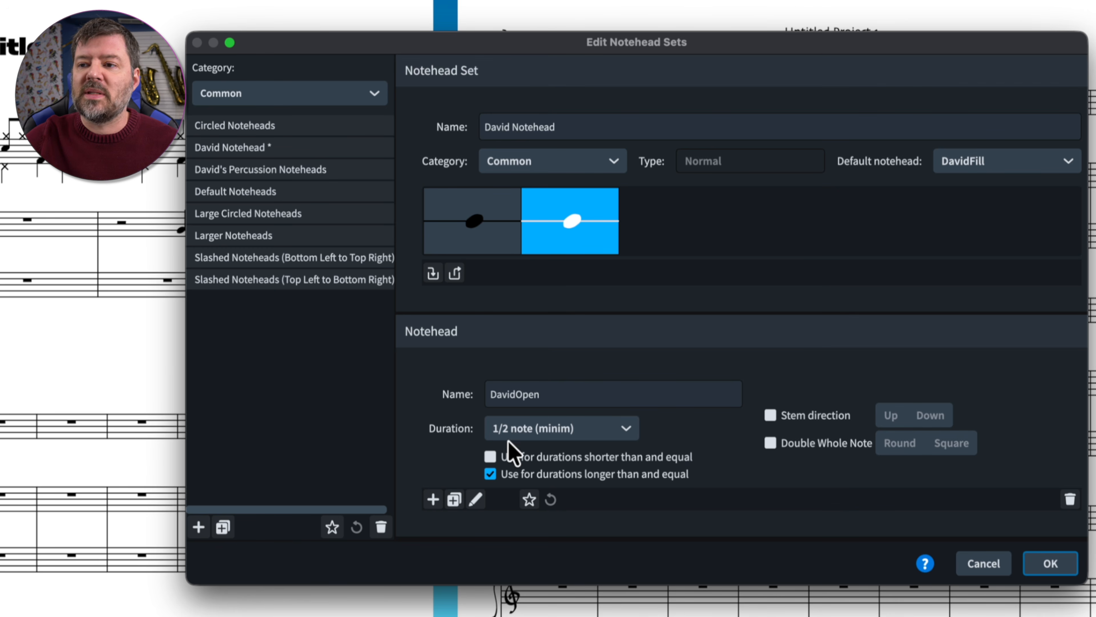
{"action": "left_click", "coordinate": [477, 501]}
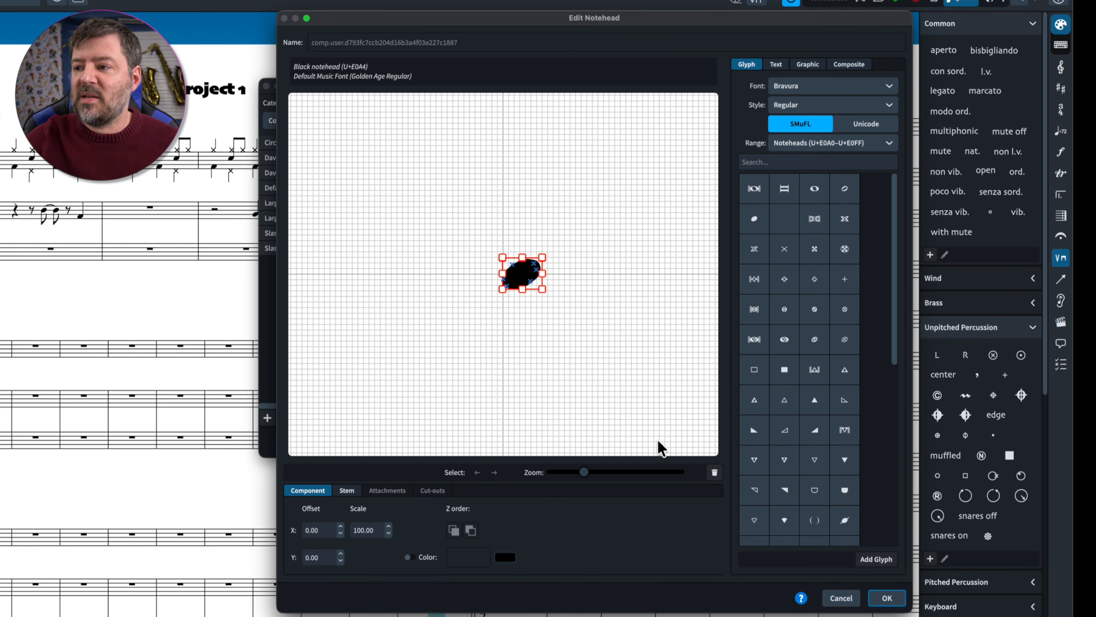
{"action": "left_click", "coordinate": [714, 473]}
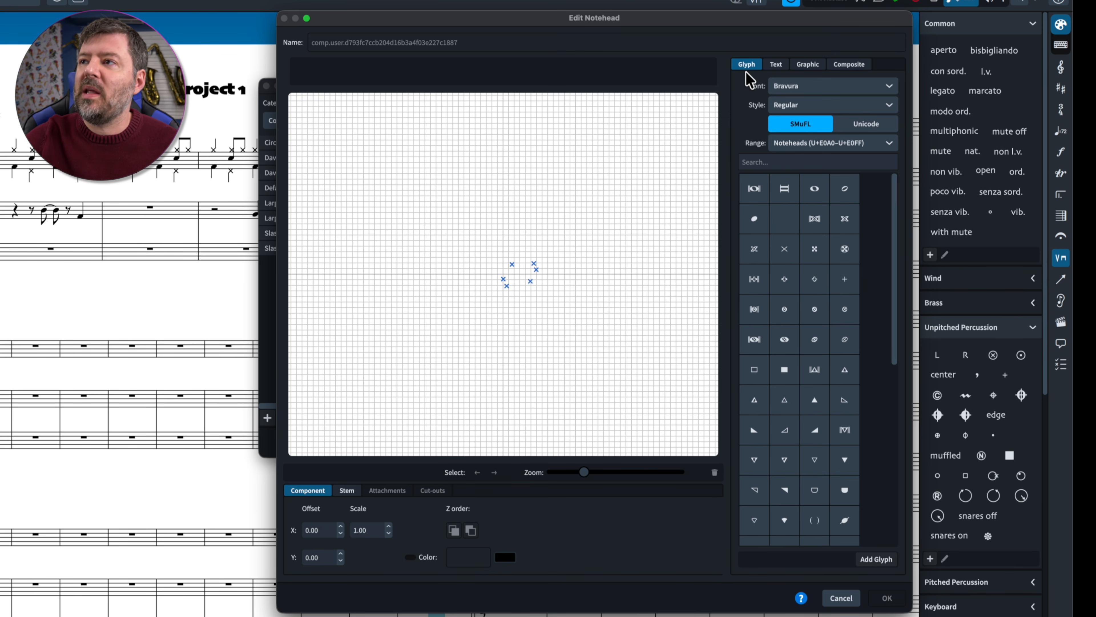
{"action": "left_click", "coordinate": [845, 190]}
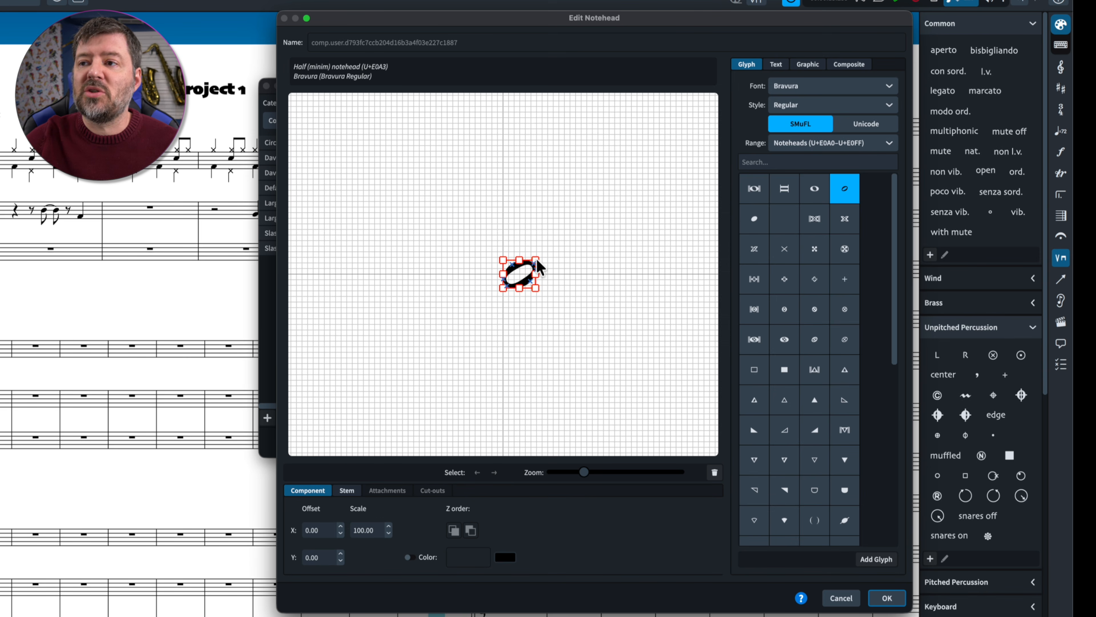
Examine the half notehead's stem attachment settings at maximum magnification, and return to its component settings
{"action": "left_click_drag", "start_coordinate": [537, 260], "coordinate": [505, 285]}
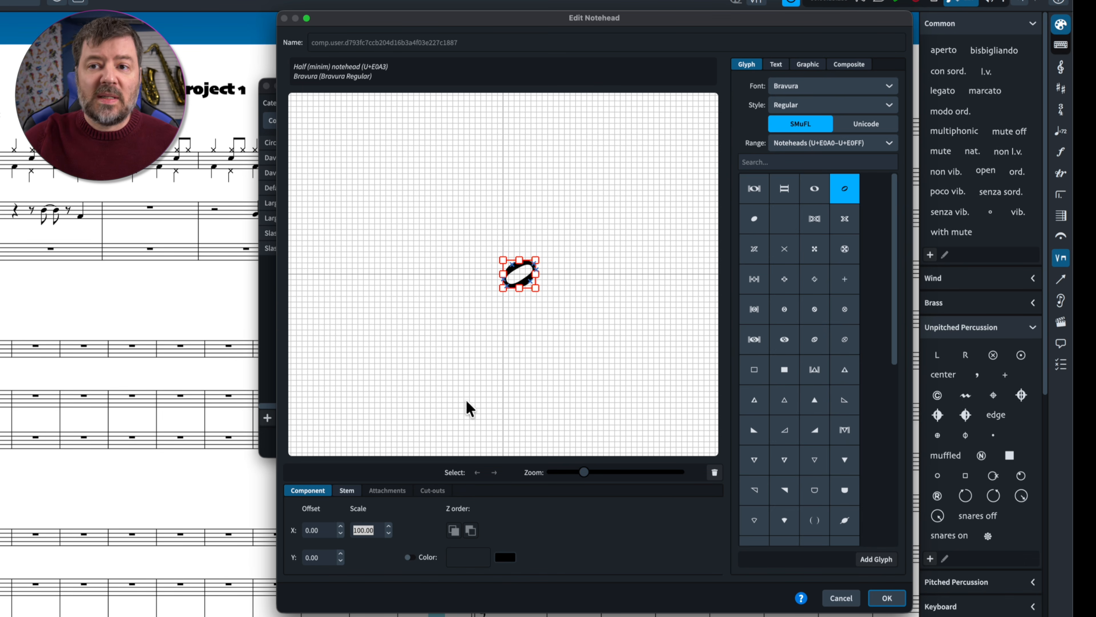
{"action": "left_click", "coordinate": [347, 490]}
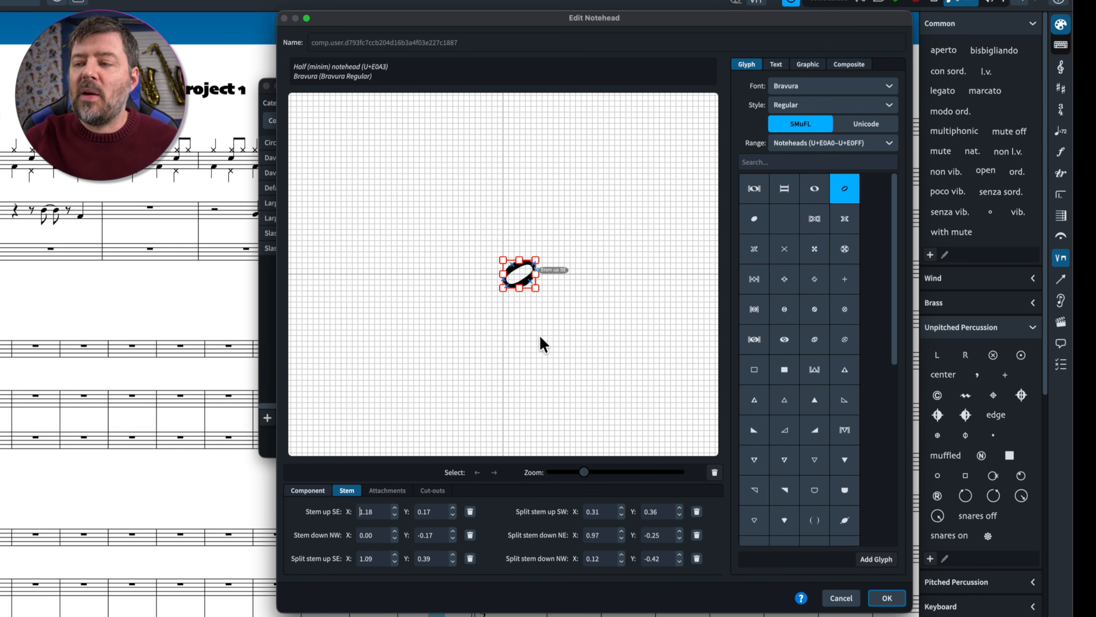
{"action": "left_click_drag", "start_coordinate": [583, 472], "coordinate": [701, 473]}
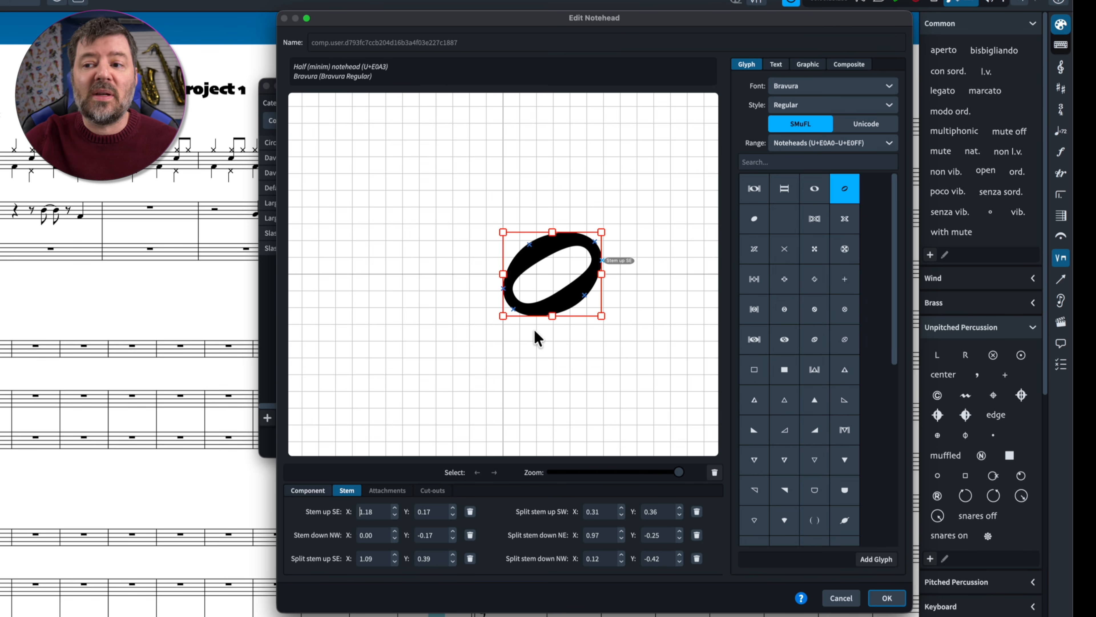
{"action": "left_click", "coordinate": [308, 491]}
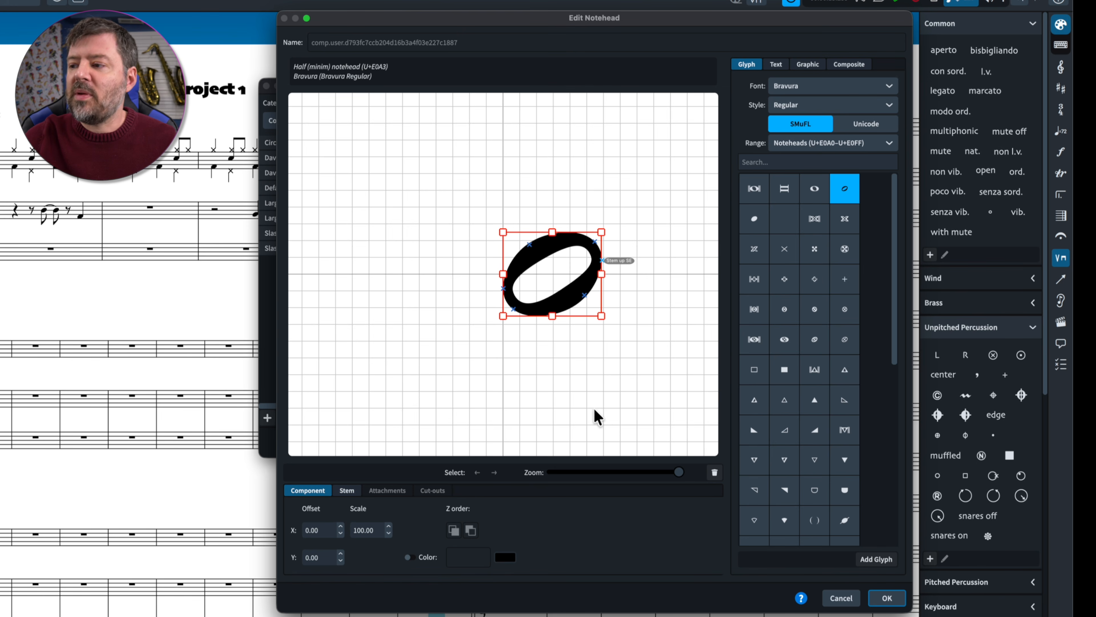
Accept the half notehead edit and stop using DavidOpen for durations longer than and equal
{"action": "left_click", "coordinate": [890, 596]}
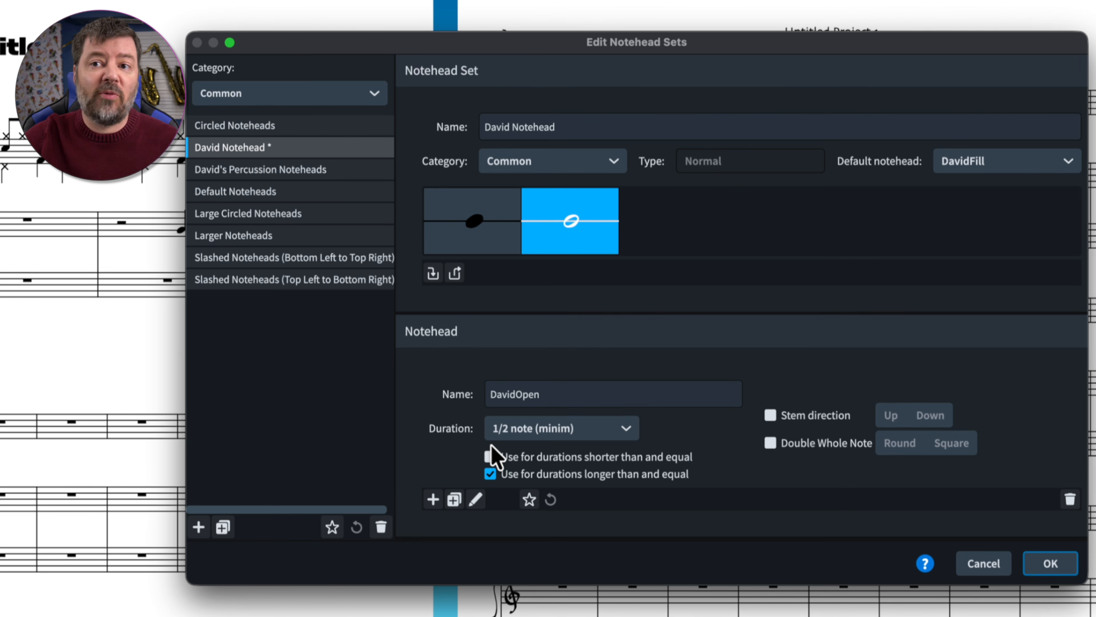
{"action": "left_click", "coordinate": [491, 474]}
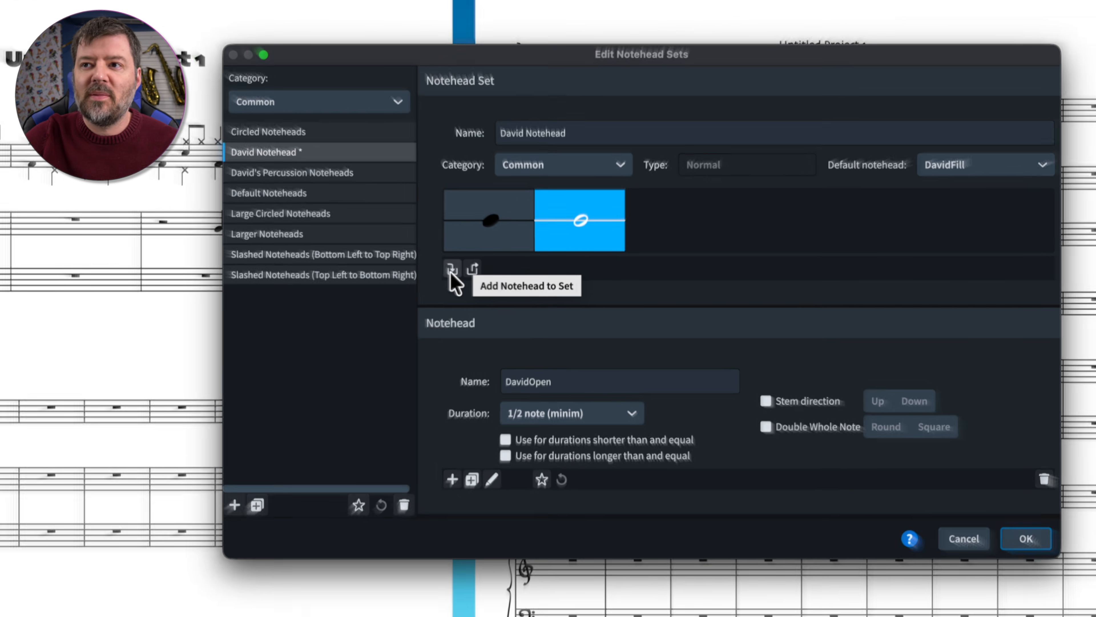
Add noteheadWhole to the David Notehead set and duplicate it as an editable notehead
{"action": "left_click", "coordinate": [433, 273]}
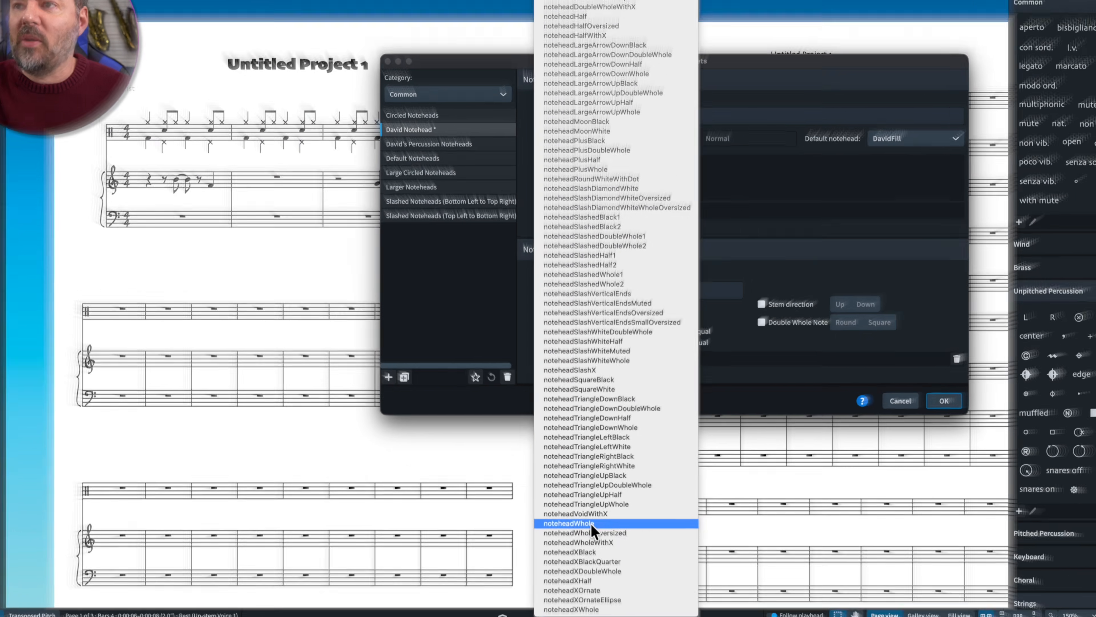
{"action": "left_click", "coordinate": [598, 455]}
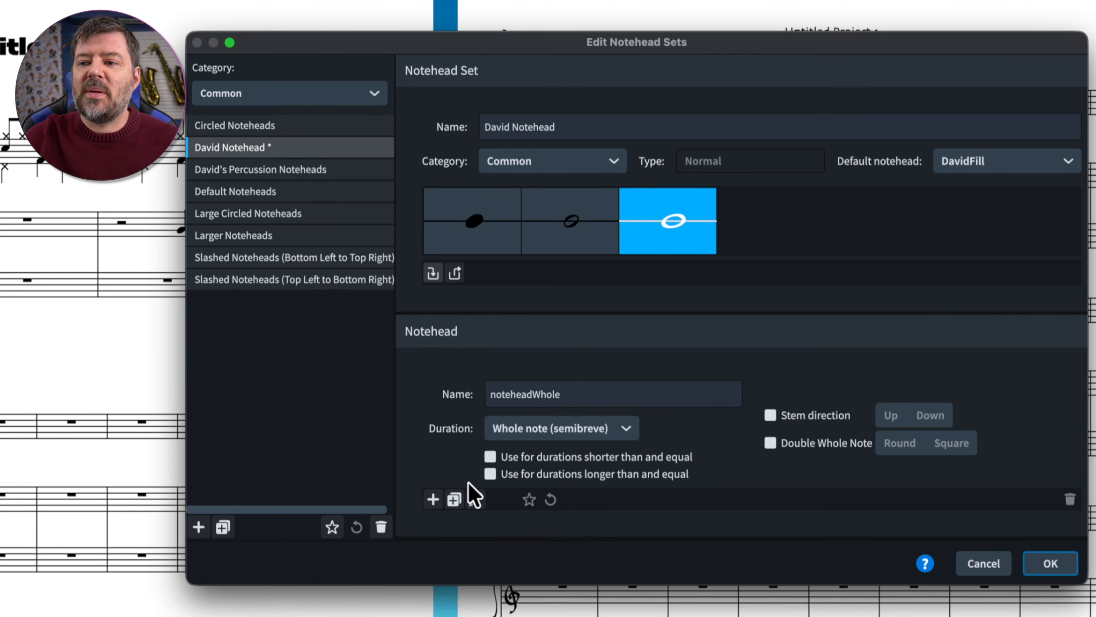
{"action": "left_click", "coordinate": [454, 500]}
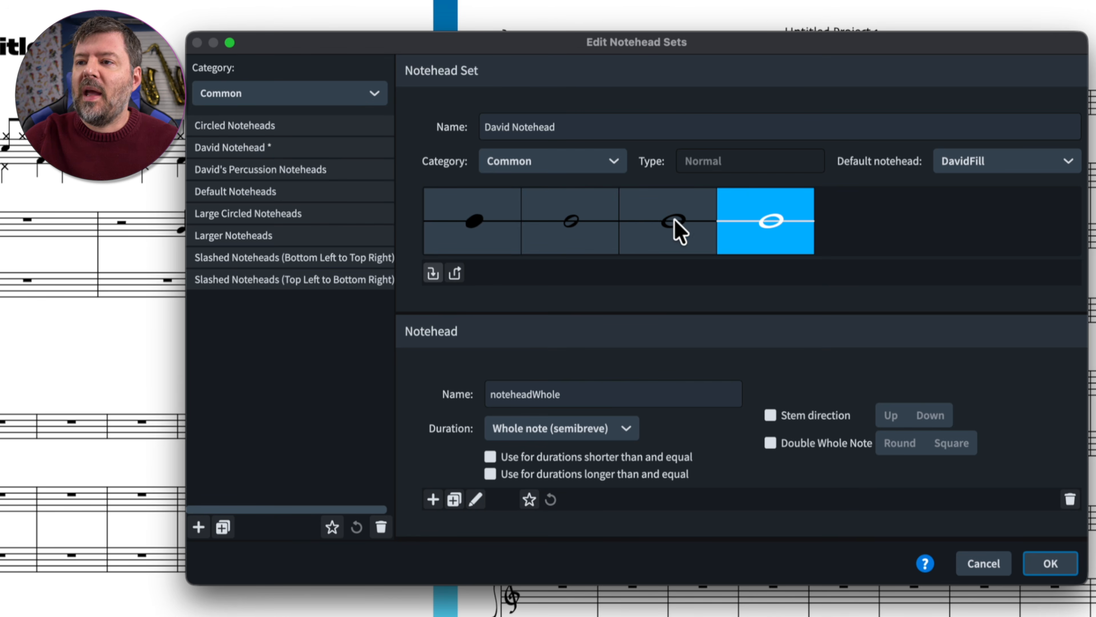
{"action": "left_click", "coordinate": [678, 230]}
{"action": "left_click", "coordinate": [758, 227]}
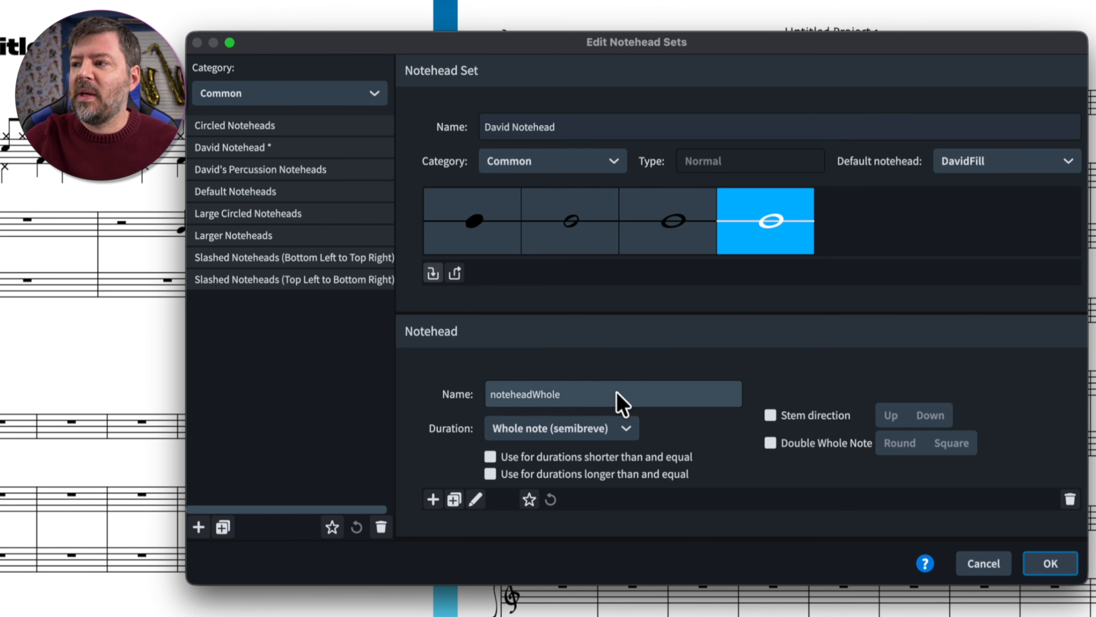
Rename the duplicated whole notehead as "DavidWholeN"
{"action": "left_click", "coordinate": [609, 402]}
{"action": "key", "text": "Left"}
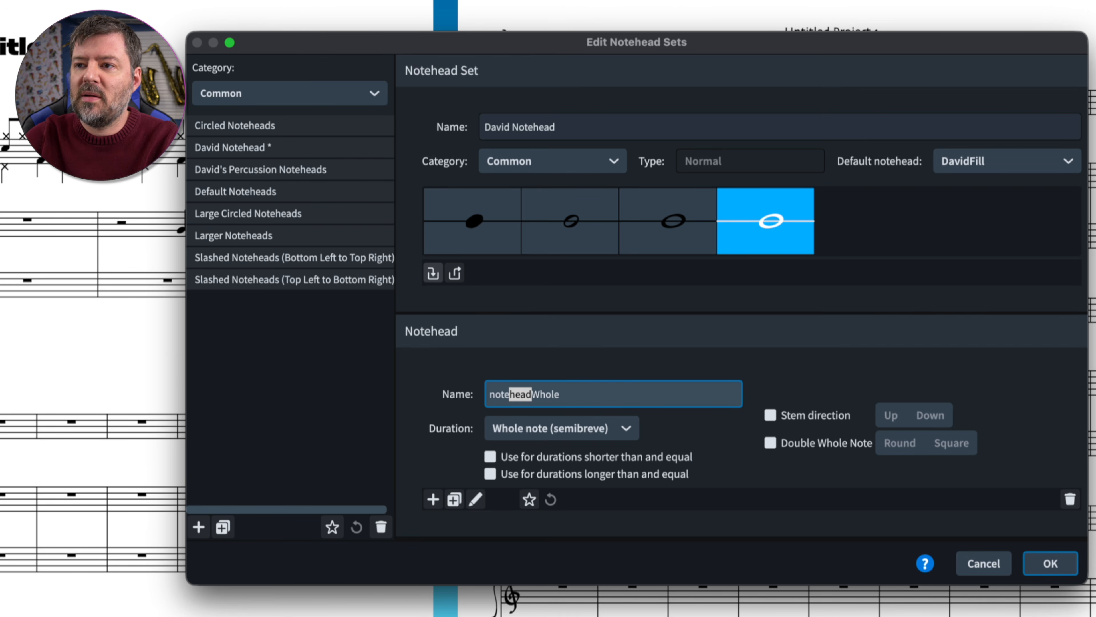
{"action": "key", "text": "shift+Left"}
{"action": "type", "text": "Davi"}
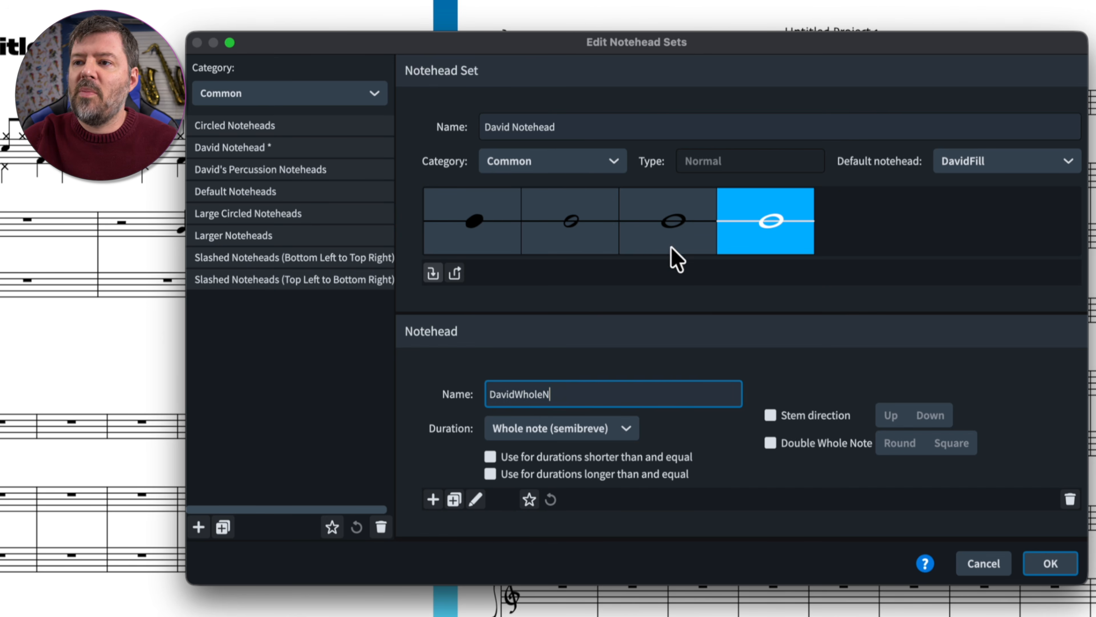
Remove the original noteheadWhole from the David Notehead set and select DavidWholeN
{"action": "left_click", "coordinate": [665, 234]}
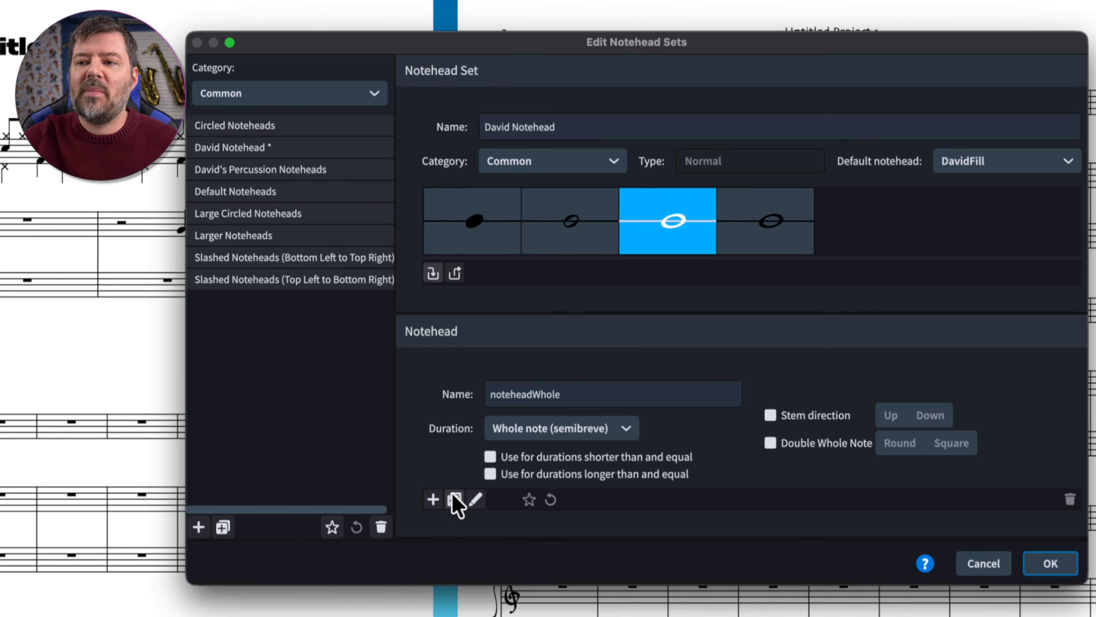
{"action": "left_click", "coordinate": [456, 274]}
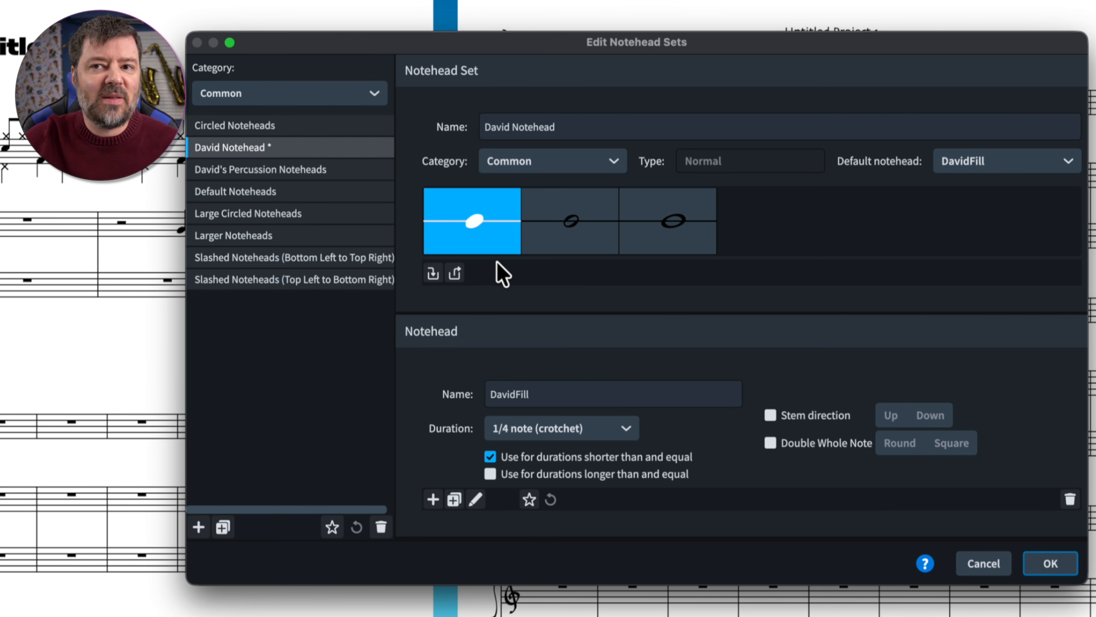
{"action": "left_click", "coordinate": [665, 249]}
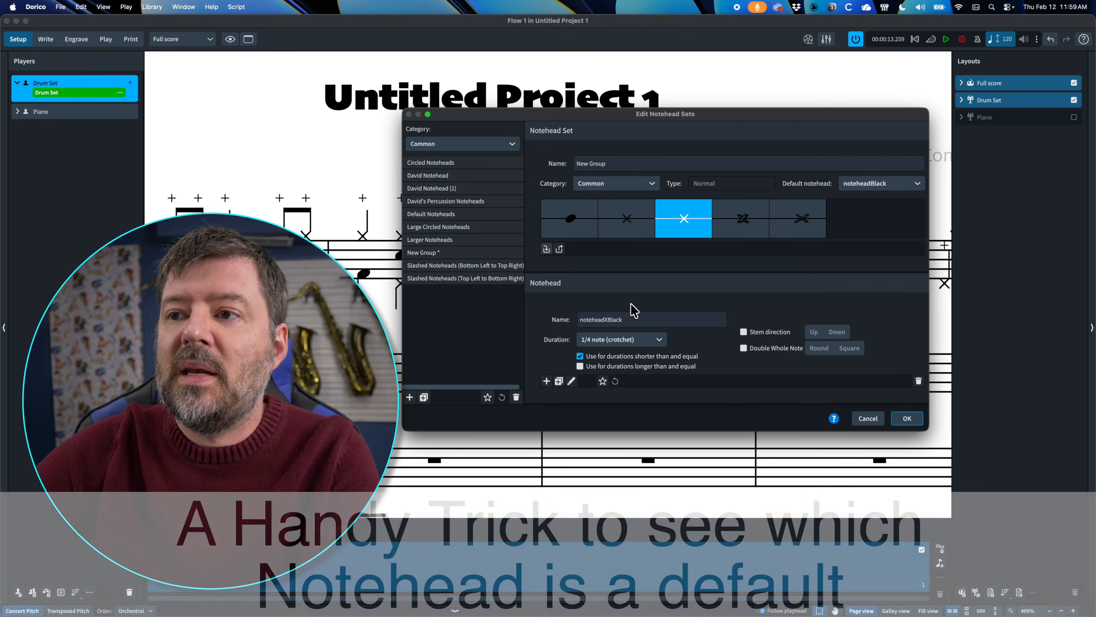
Compare the two noteheadXBlack entries in the New Group set to tell the factory default from the duplicate
{"action": "left_click", "coordinate": [641, 230]}
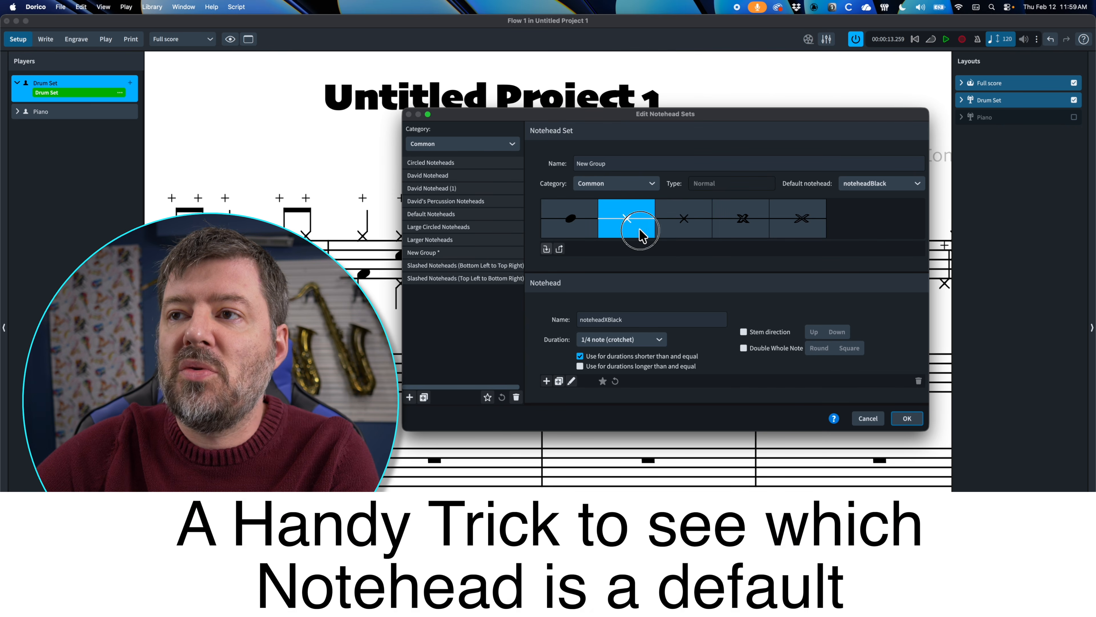
{"action": "left_click", "coordinate": [678, 234]}
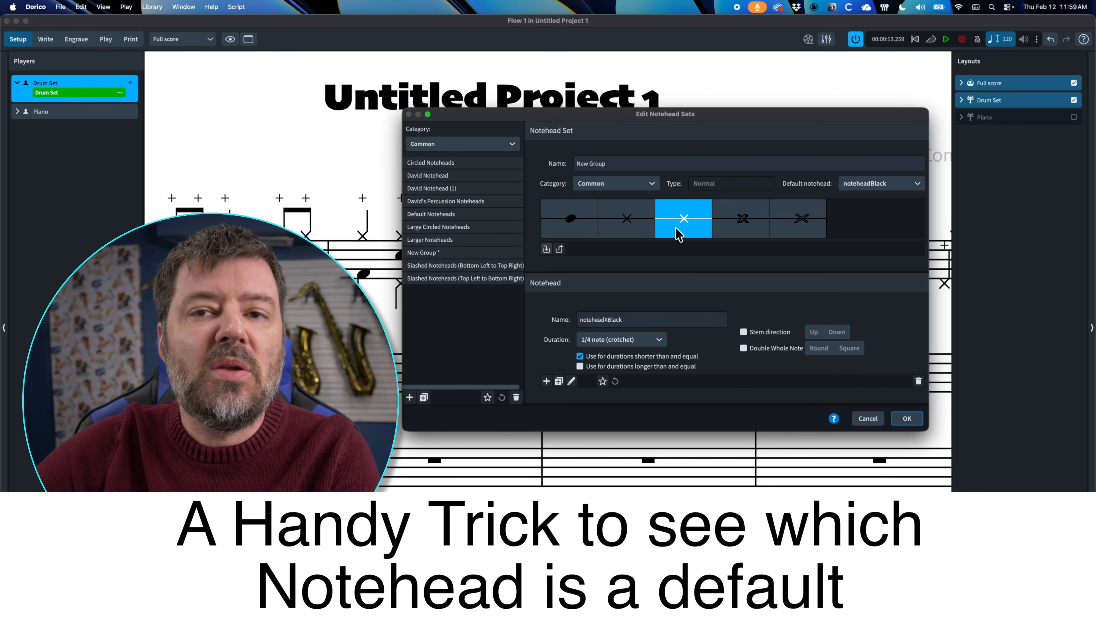
{"action": "left_click", "coordinate": [634, 222]}
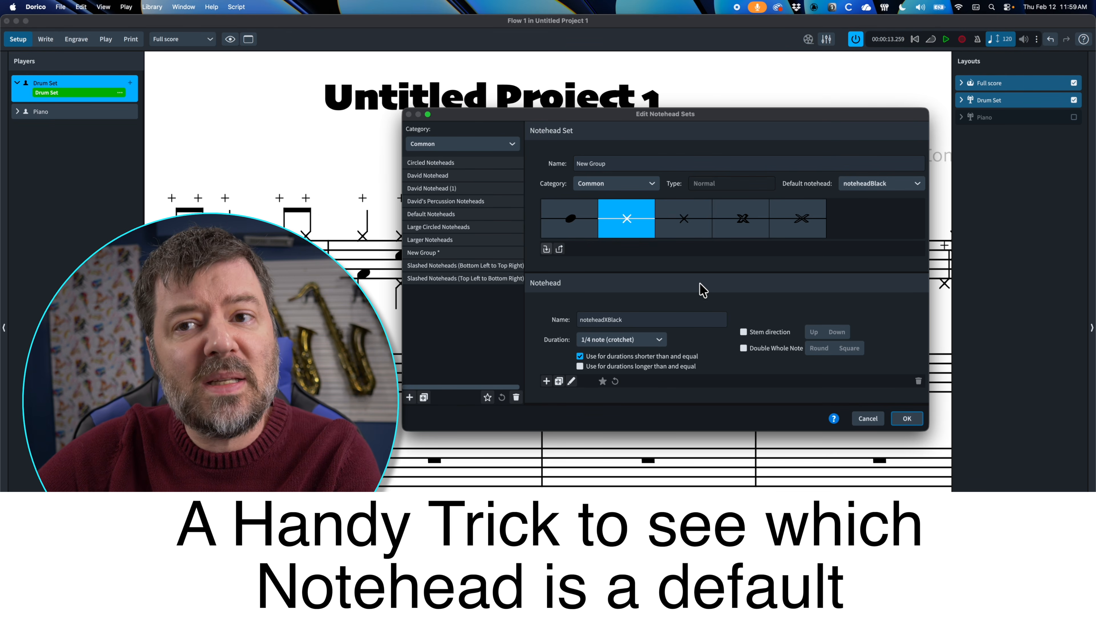
{"action": "left_click", "coordinate": [684, 219]}
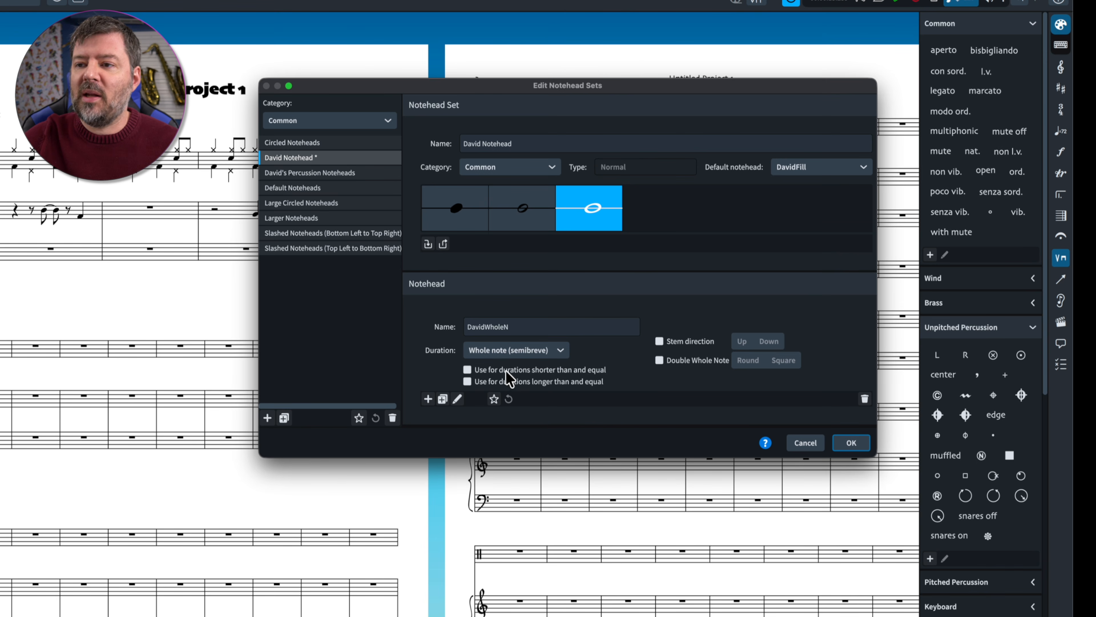
Enlarge DavidWholeN's glyph to about 185% scale with offsets of about X 0.20 and Y 1.25, and save the notehead set
{"action": "left_click", "coordinate": [457, 398]}
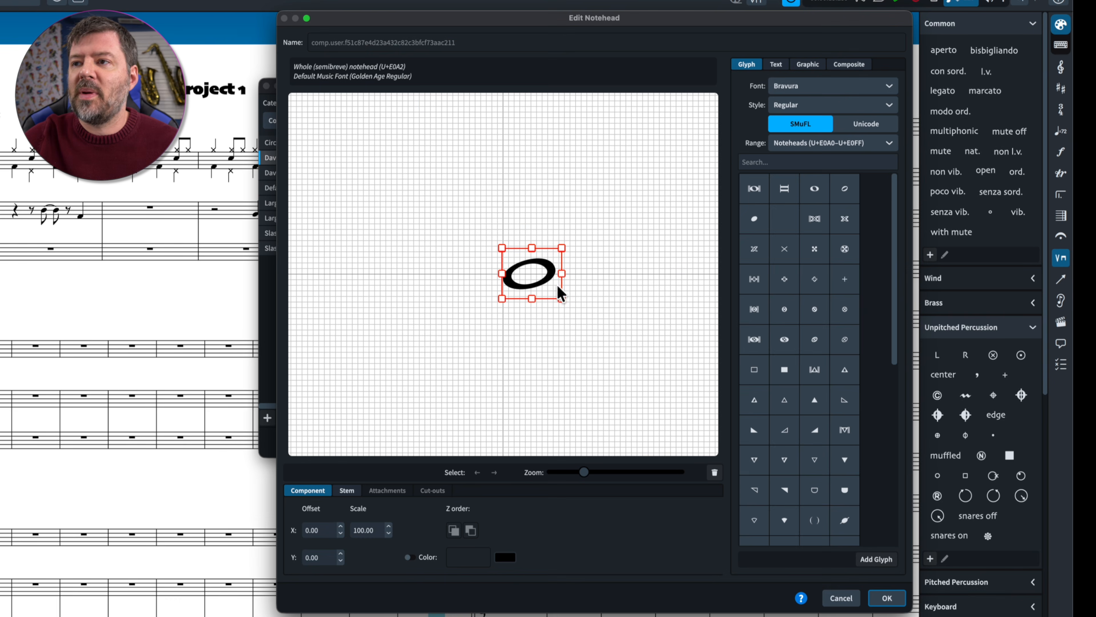
{"action": "left_click_drag", "start_coordinate": [562, 298], "coordinate": [581, 278]}
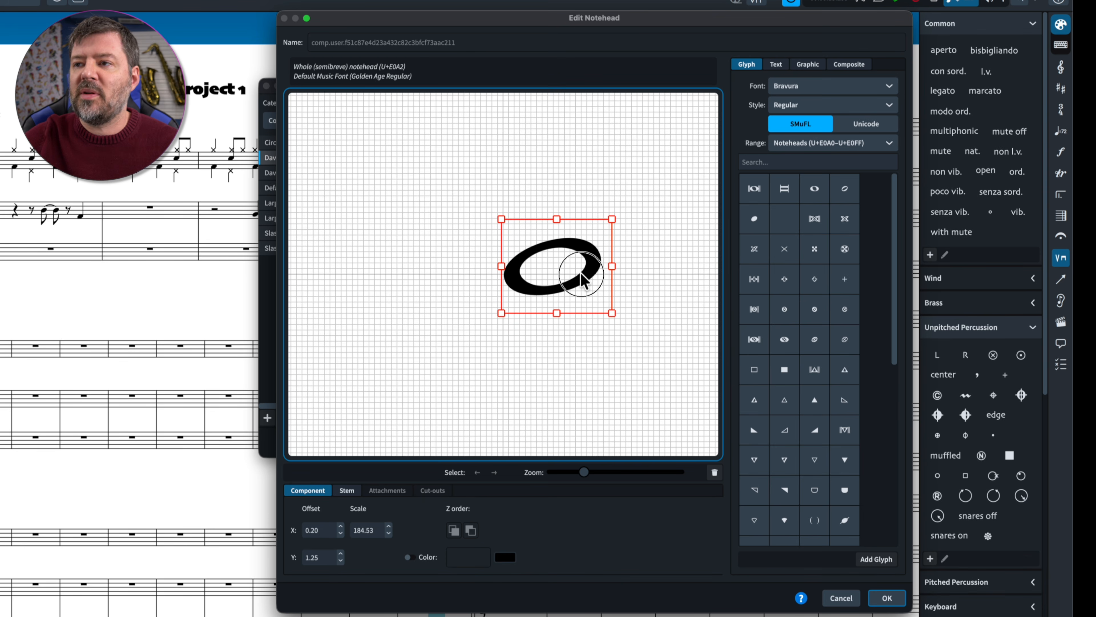
{"action": "left_click", "coordinate": [887, 597]}
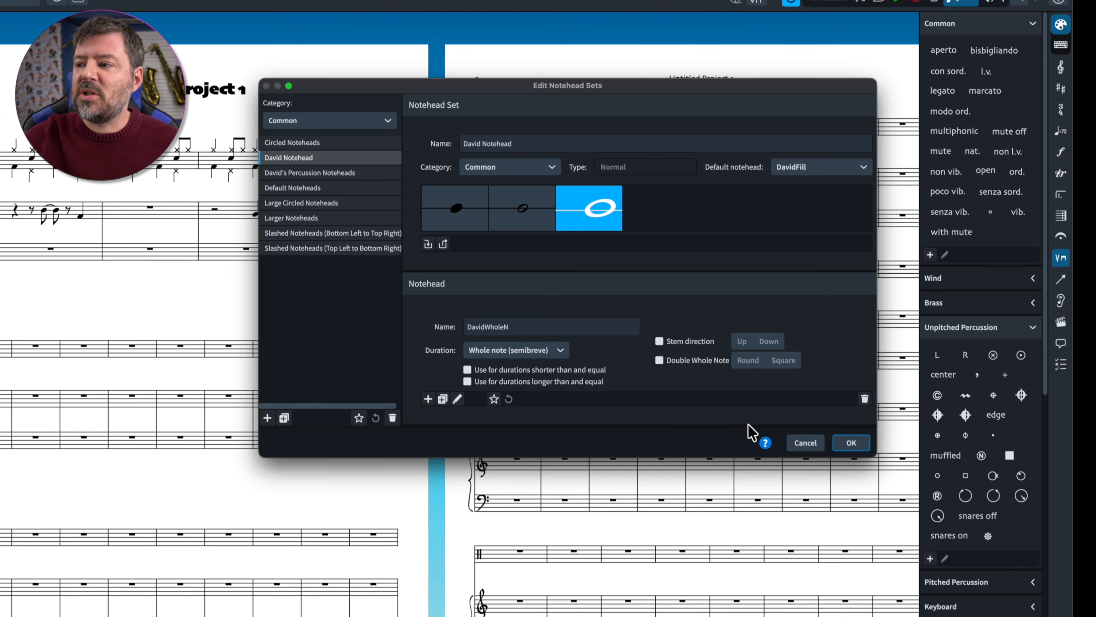
{"action": "left_click", "coordinate": [850, 443]}
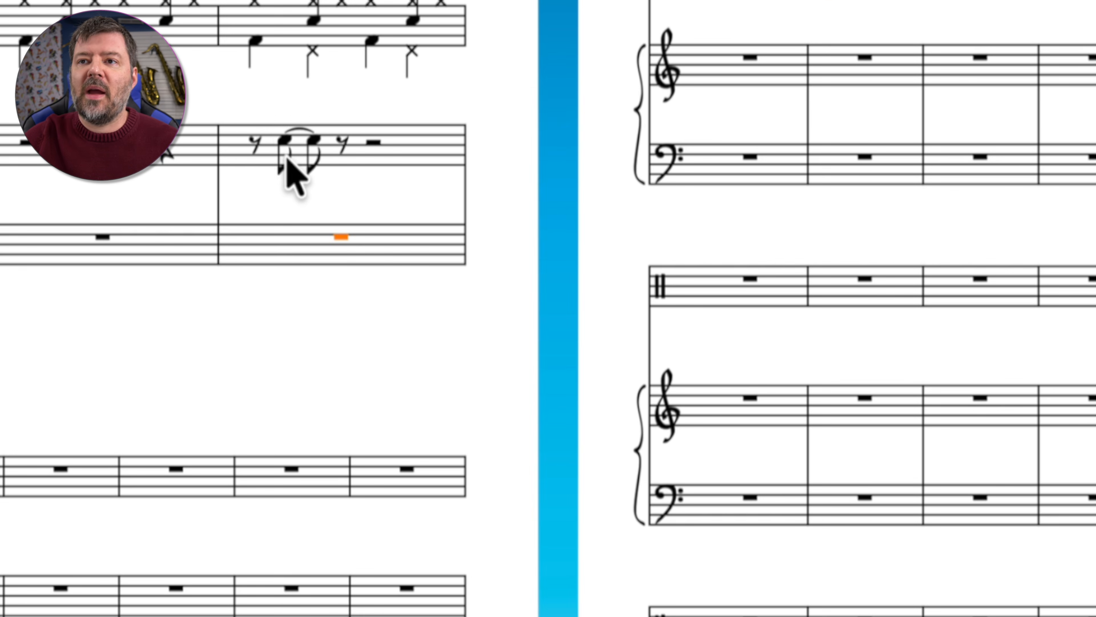
Apply the David Notehead set to the tied eighth notes in bar 4 of the piano's treble staff
{"action": "left_click", "coordinate": [283, 152]}
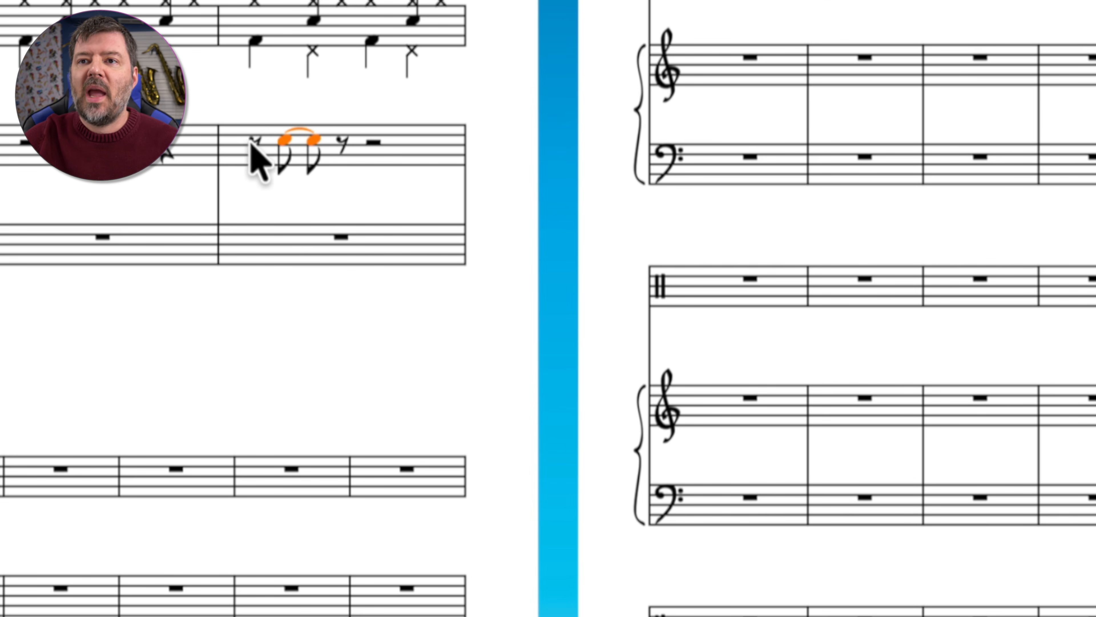
{"action": "right_click", "coordinate": [284, 151]}
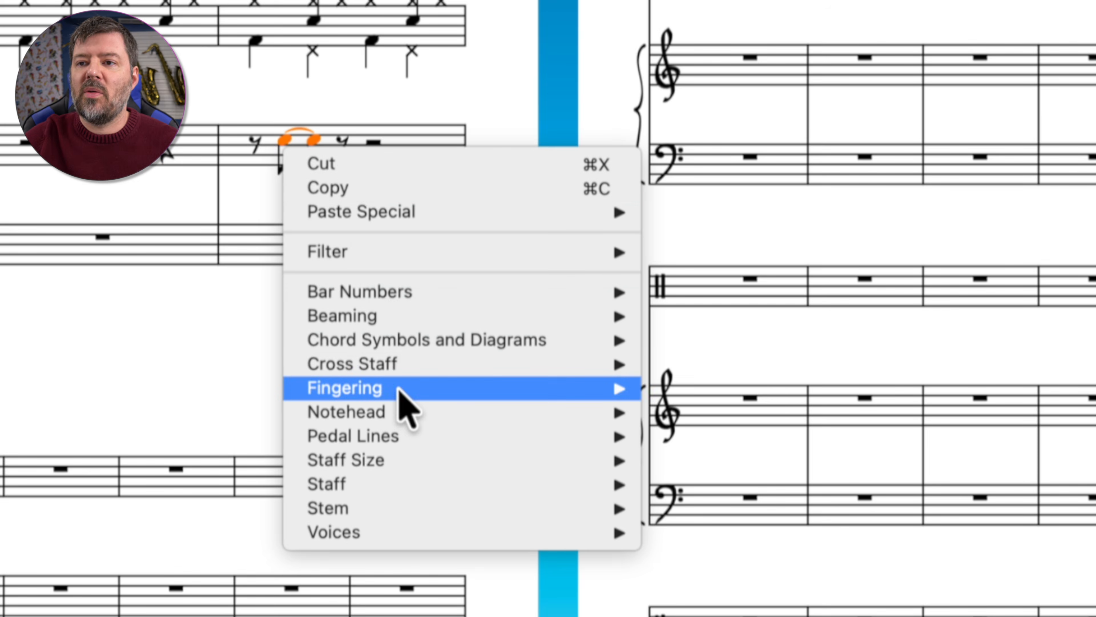
{"action": "mouse_move", "coordinate": [397, 405]}
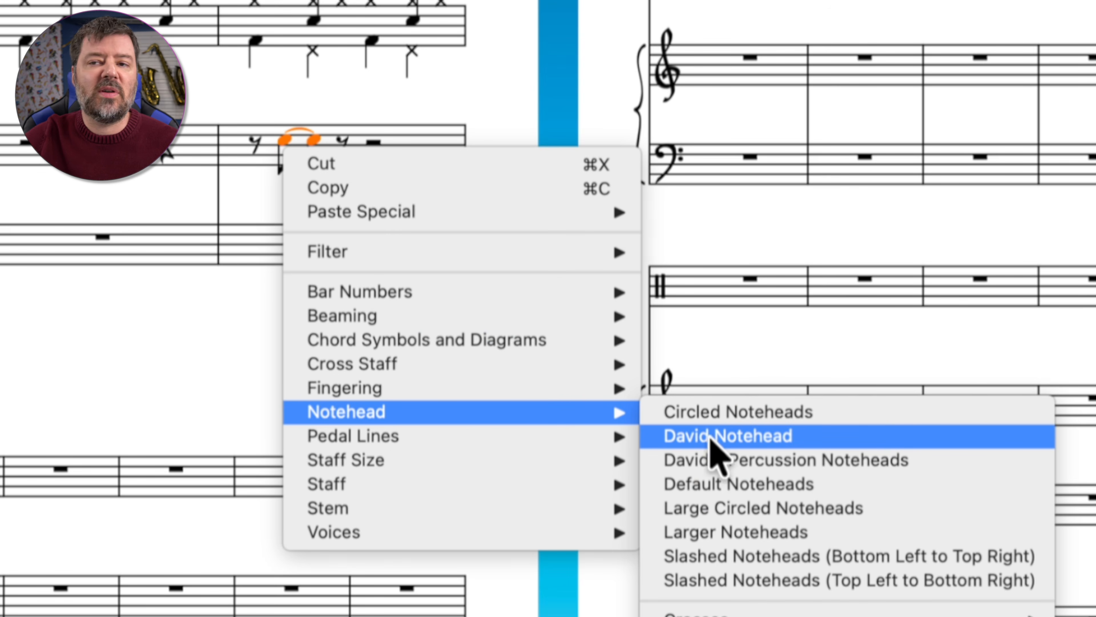
{"action": "left_click", "coordinate": [721, 437]}
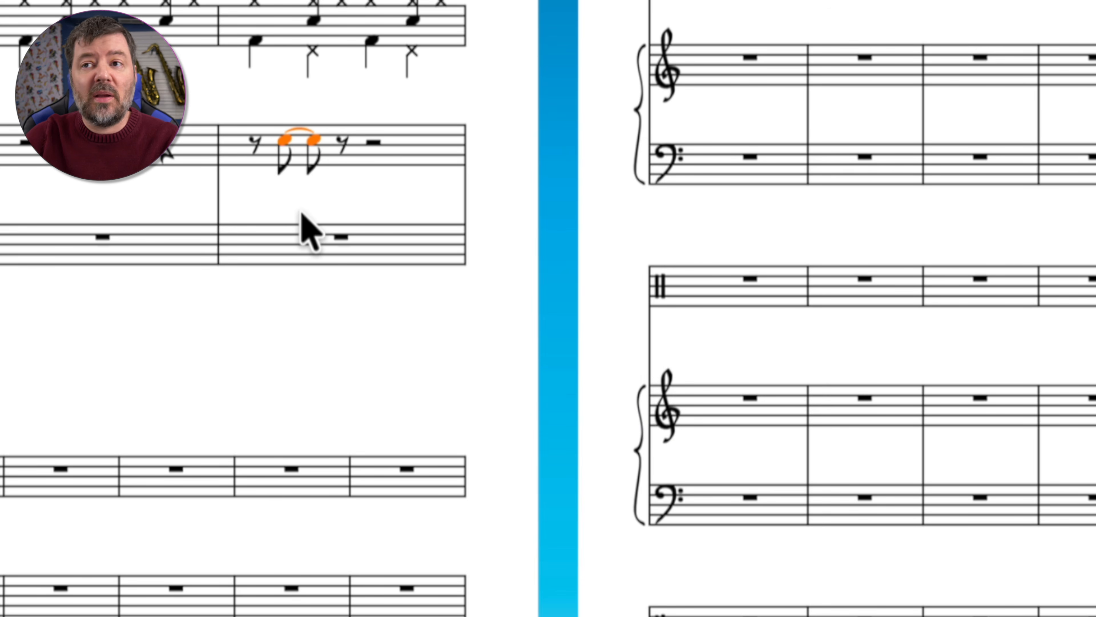
Move the tied note to the start of bar 4 and lengthen it to a whole note
{"action": "key", "text": "alt+Left"}
{"action": "key", "text": "alt+shift+Right"}
{"action": "key", "text": "alt+shift+Right"}
{"action": "key", "text": "alt+shift+Right"}
{"action": "key", "text": "alt+shift+Right"}
{"action": "key", "text": "alt+shift+Right"}
{"action": "key", "text": "alt+shift+Right"}
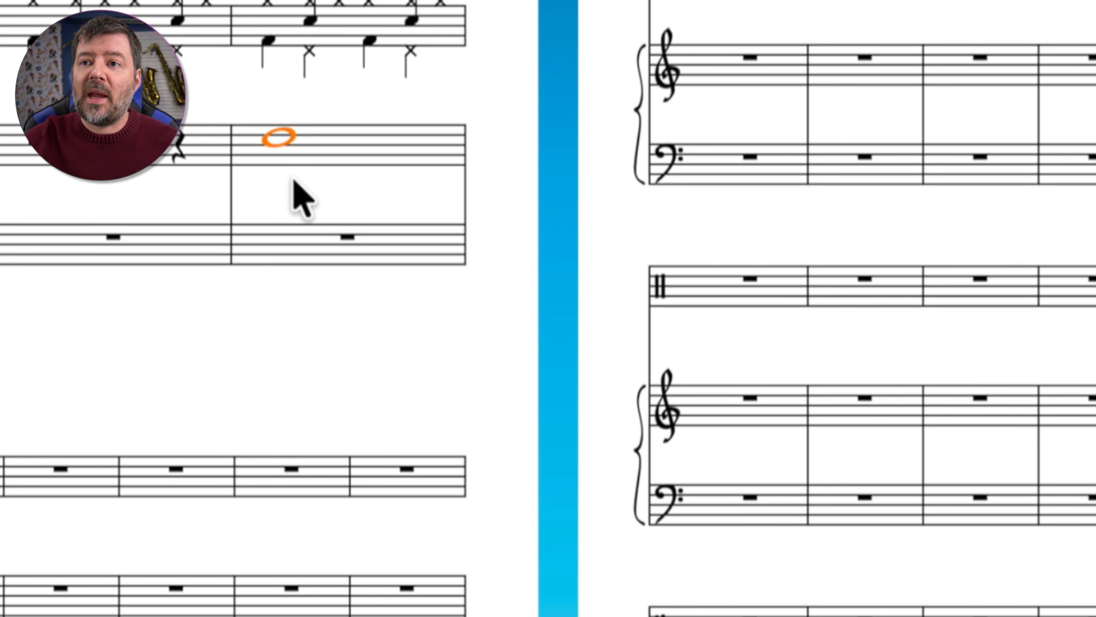
Set the whole note in bar 4 back to Default Noteheads
{"action": "right_click", "coordinate": [290, 140]}
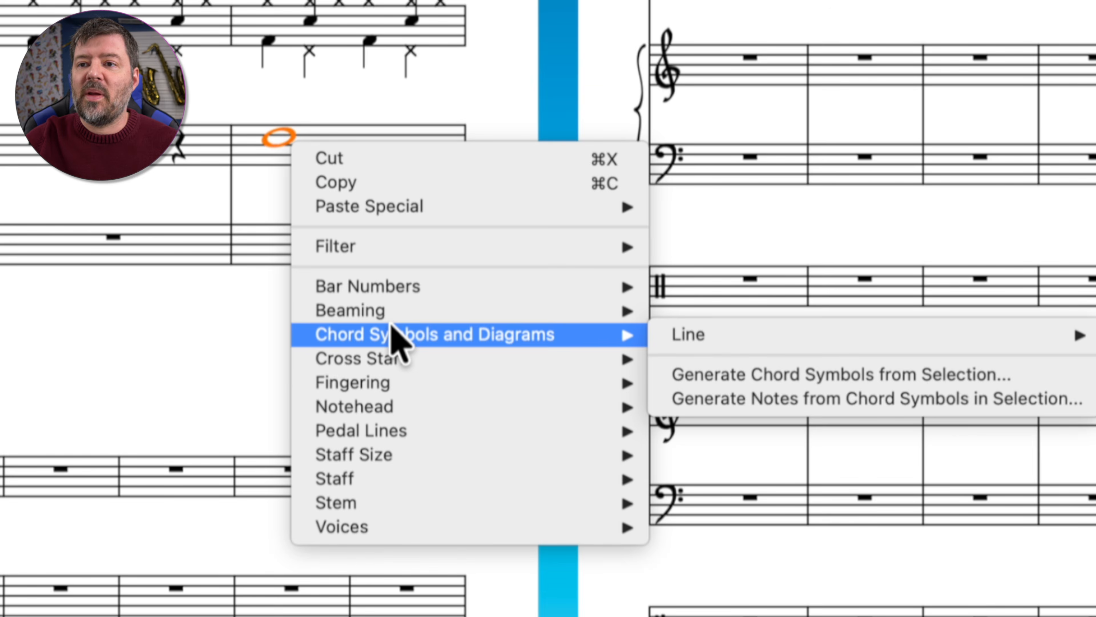
{"action": "mouse_move", "coordinate": [414, 410]}
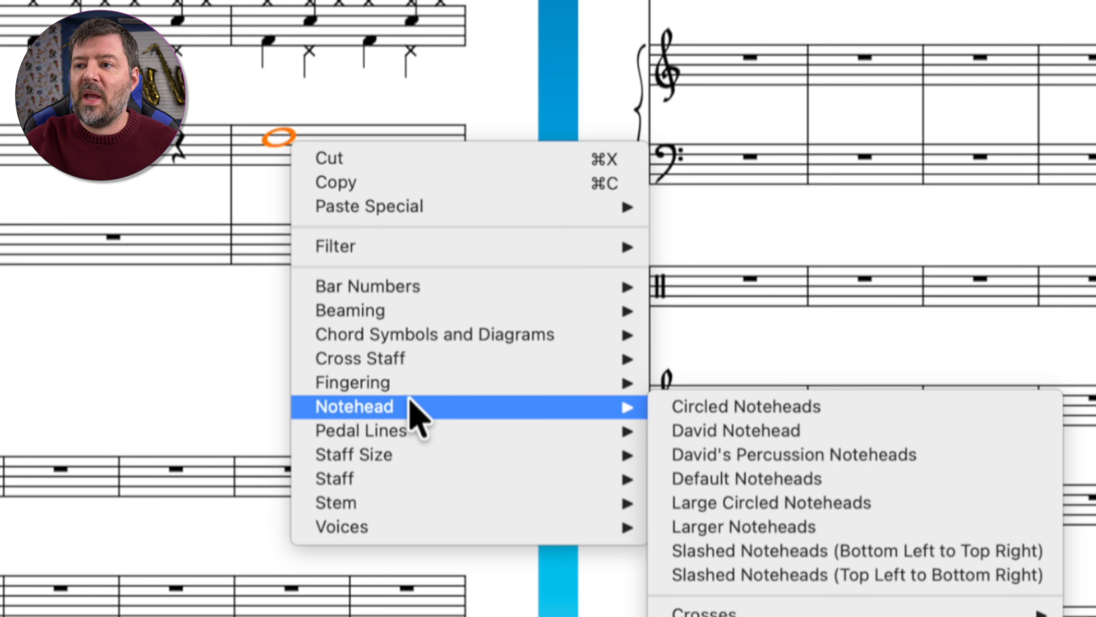
{"action": "left_click", "coordinate": [749, 478]}
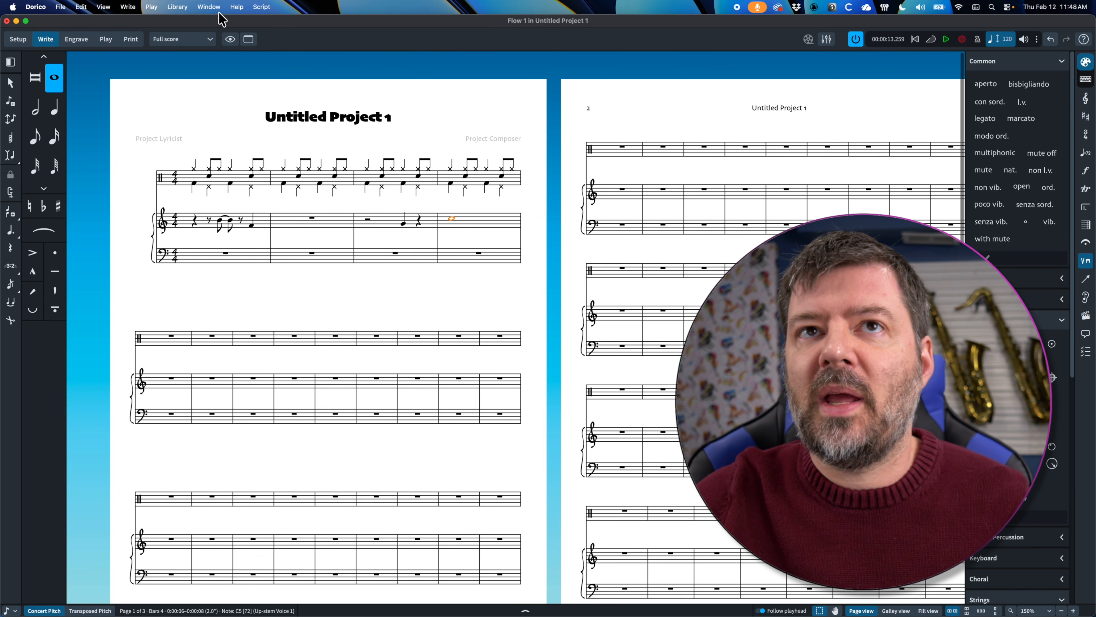
Reopen the notehead set editor and duplicate the David Notehead set
{"action": "left_click", "coordinate": [177, 7]}
{"action": "left_click", "coordinate": [184, 288]}
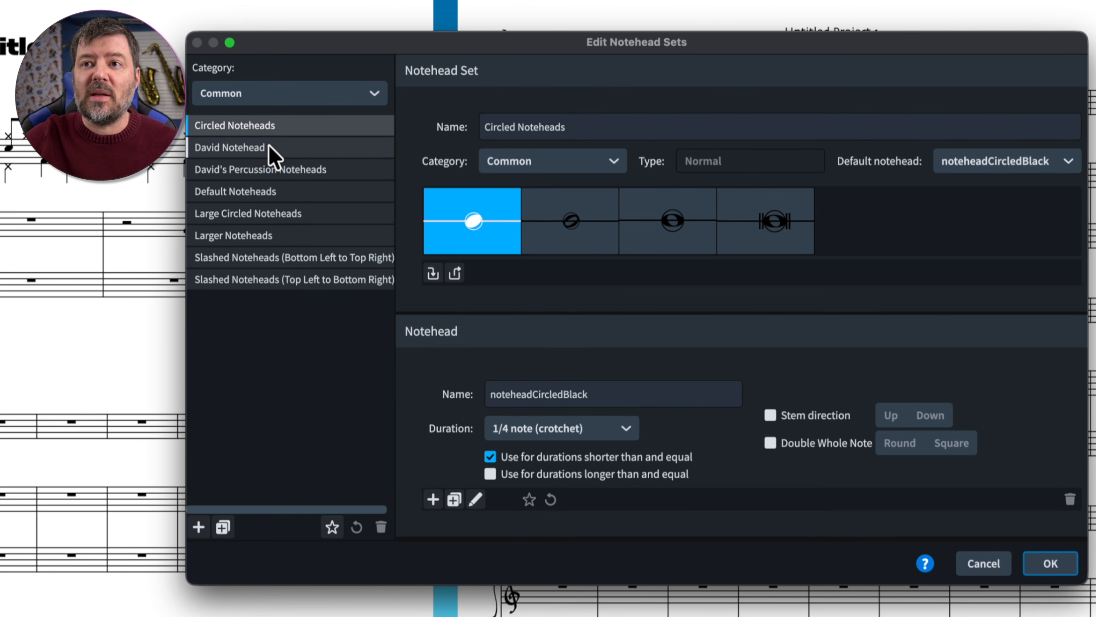
{"action": "left_click", "coordinate": [271, 156]}
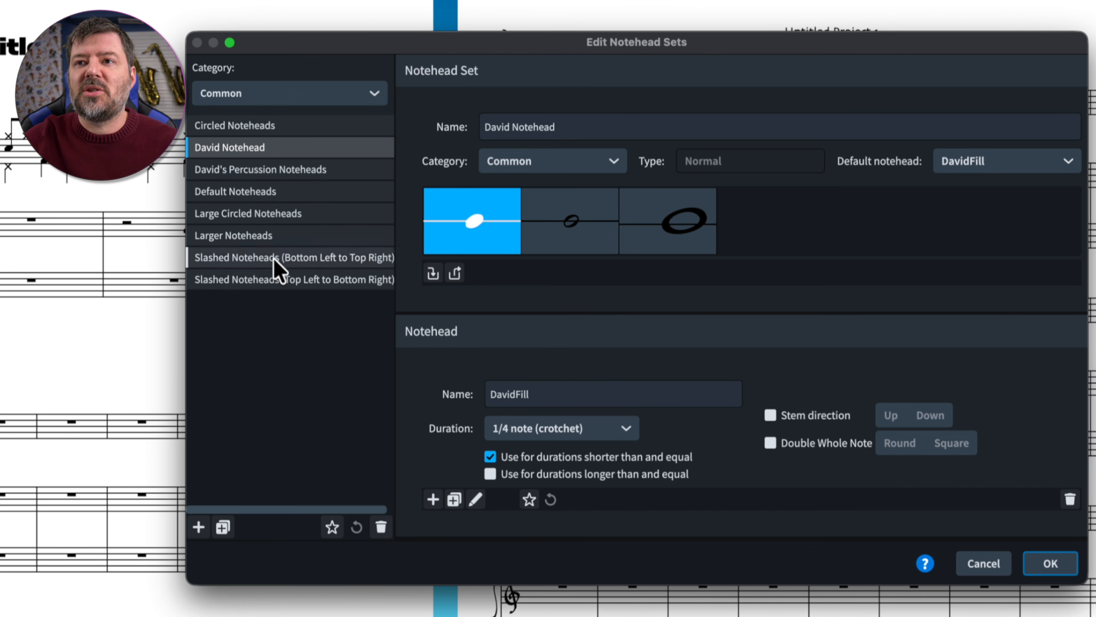
{"action": "left_click", "coordinate": [224, 528]}
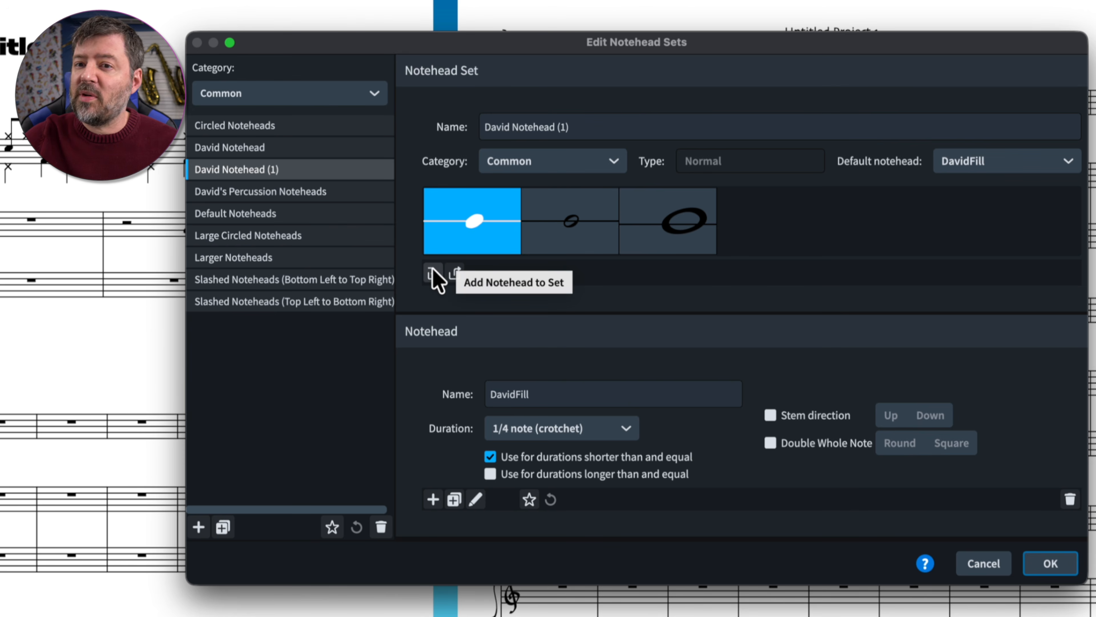
Add noteheadXBlack to the David Notehead (1) set, duplicate it, and name the copy "noteheadXBlackPlus"
{"action": "left_click", "coordinate": [435, 276]}
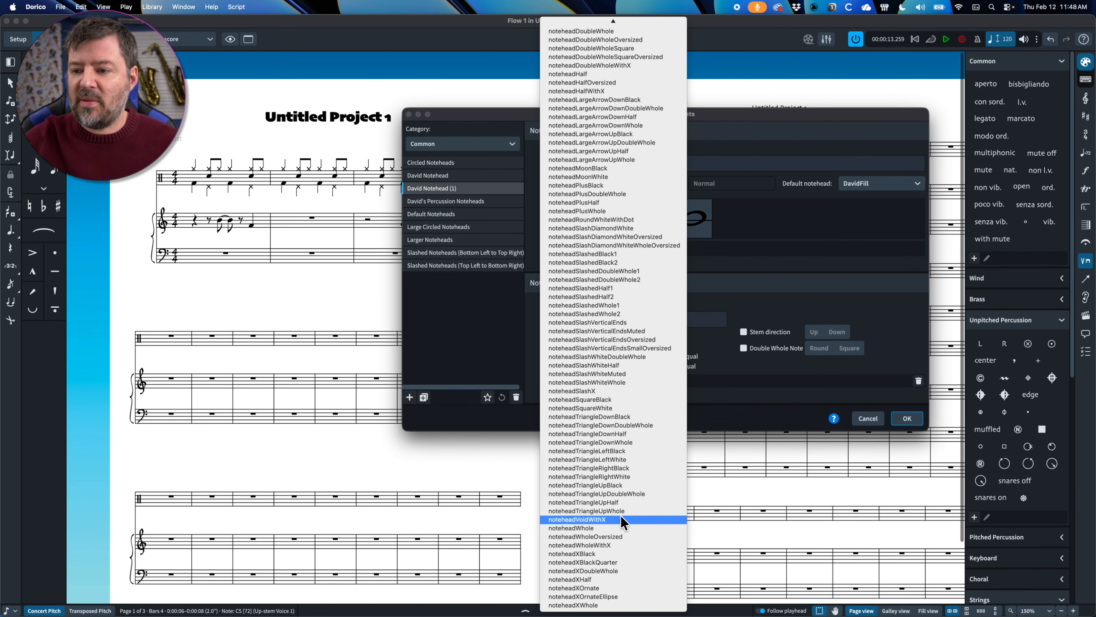
{"action": "left_click", "coordinate": [598, 555]}
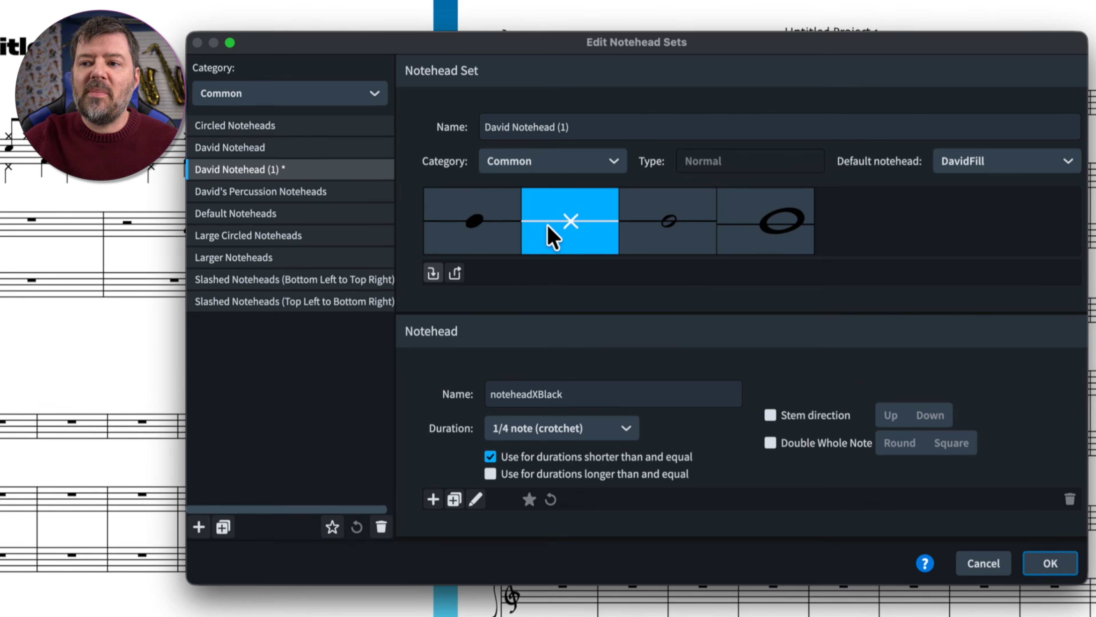
{"action": "left_click", "coordinate": [453, 501]}
{"action": "left_click", "coordinate": [581, 400]}
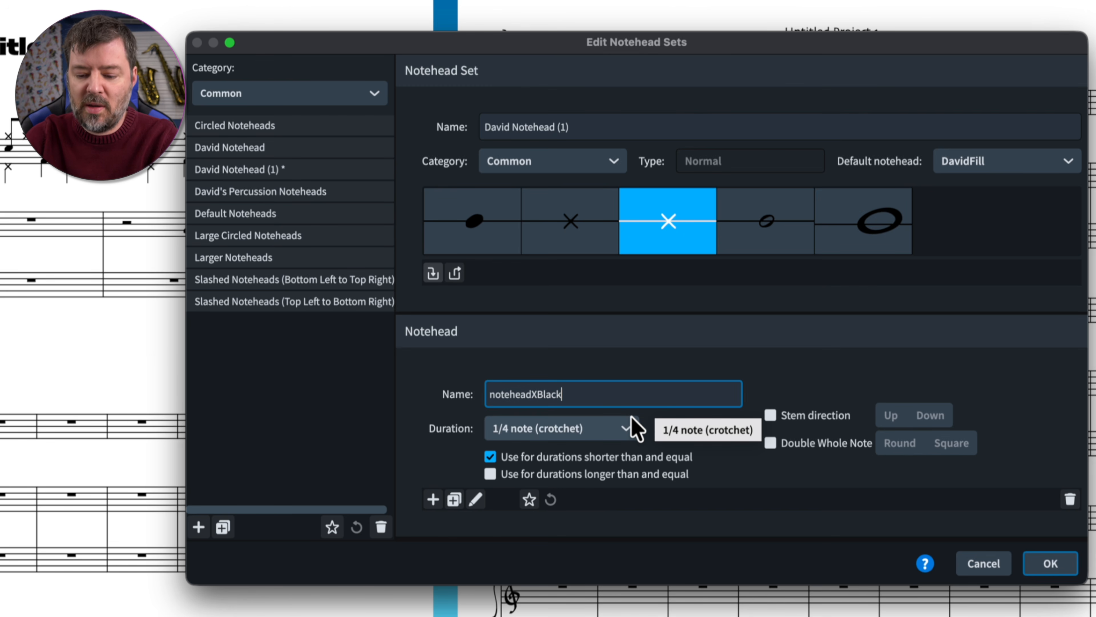
{"action": "type", "text": "Plus"}
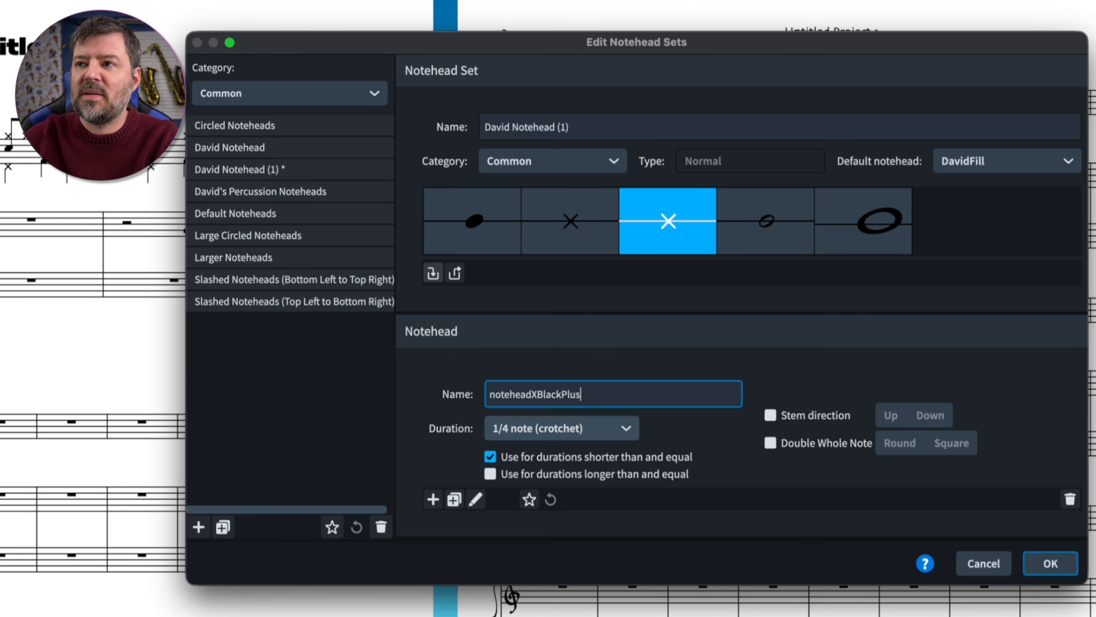
Remove noteheadXBlack from the David Notehead (1) set and open noteheadXBlackPlus for editing
{"action": "left_click", "coordinate": [591, 239]}
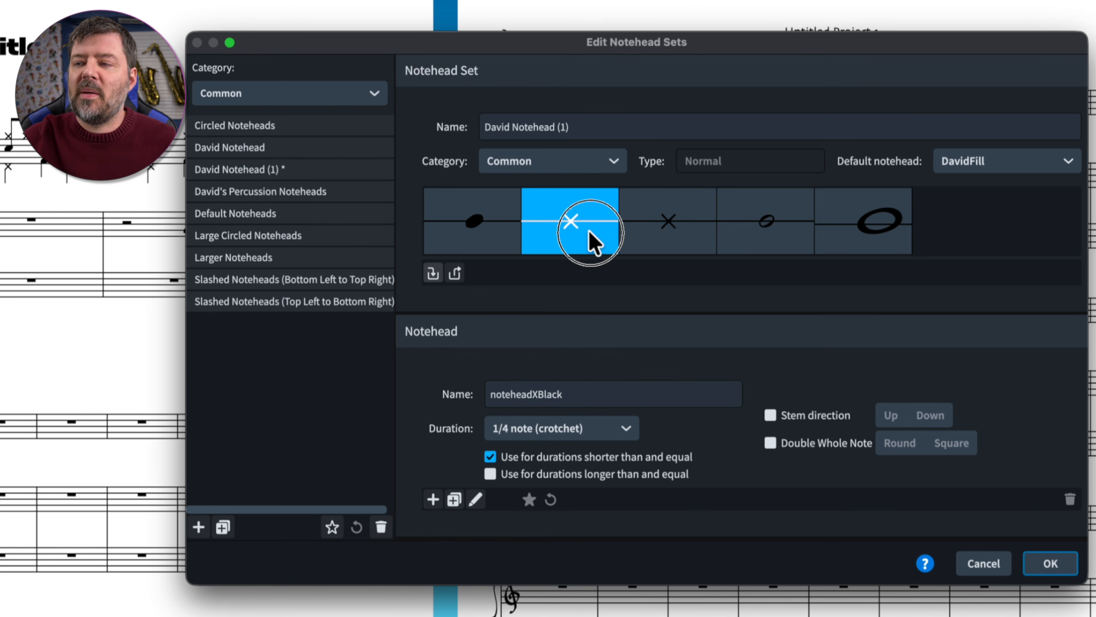
{"action": "left_click", "coordinate": [455, 274]}
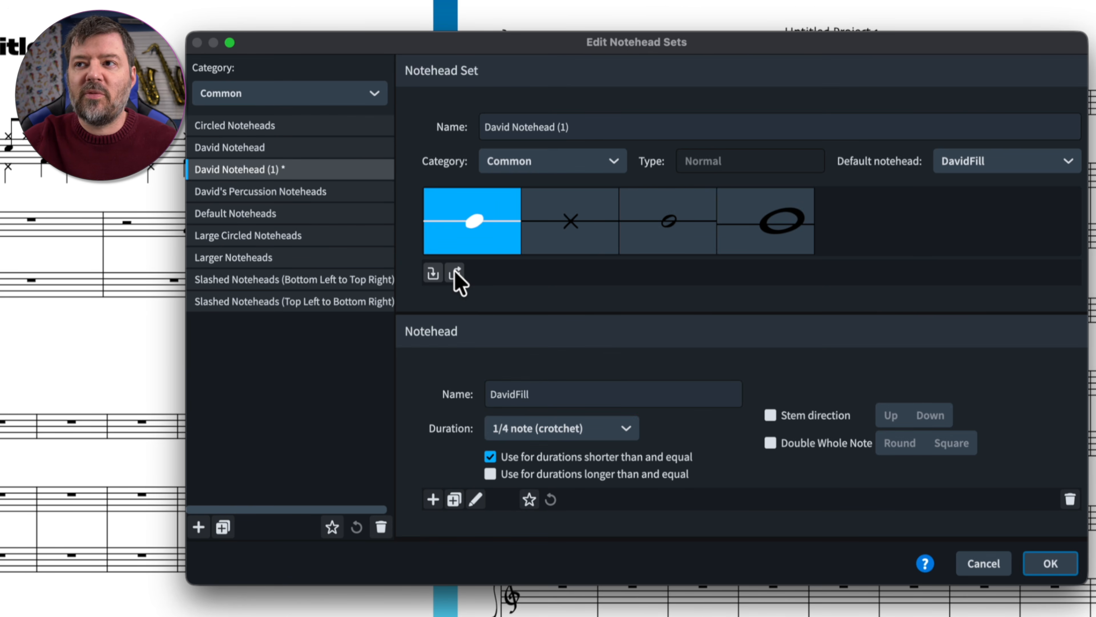
{"action": "left_click", "coordinate": [578, 250]}
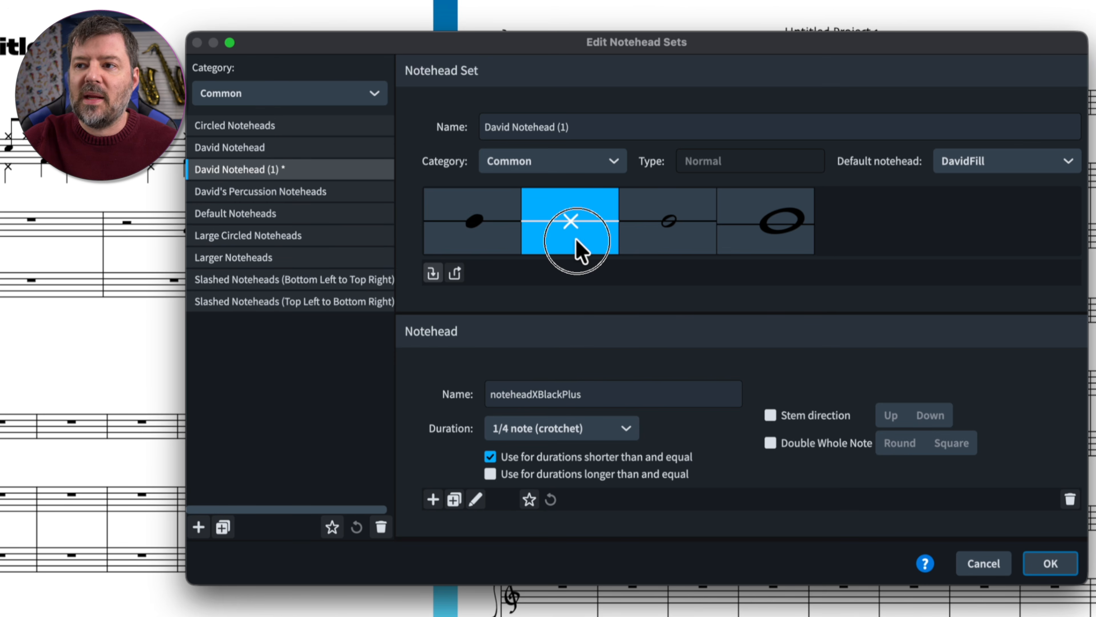
{"action": "left_click", "coordinate": [476, 499]}
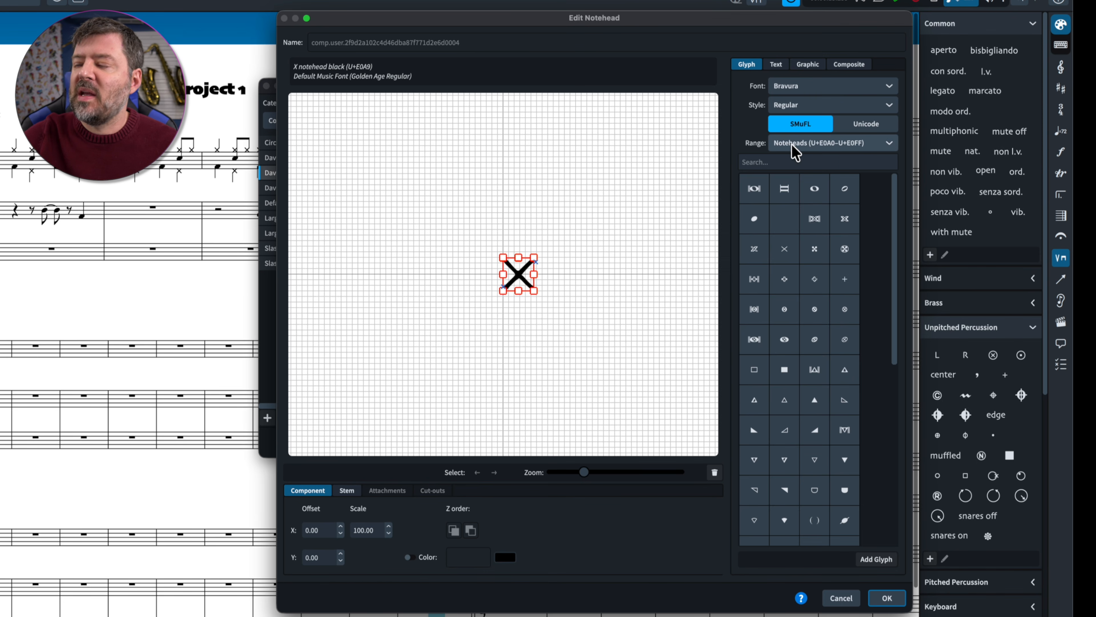
Add the Closed / rim shot plus glyph (U+E7F5) from the percussion playing technique range and place it above the X
{"action": "left_click", "coordinate": [793, 146]}
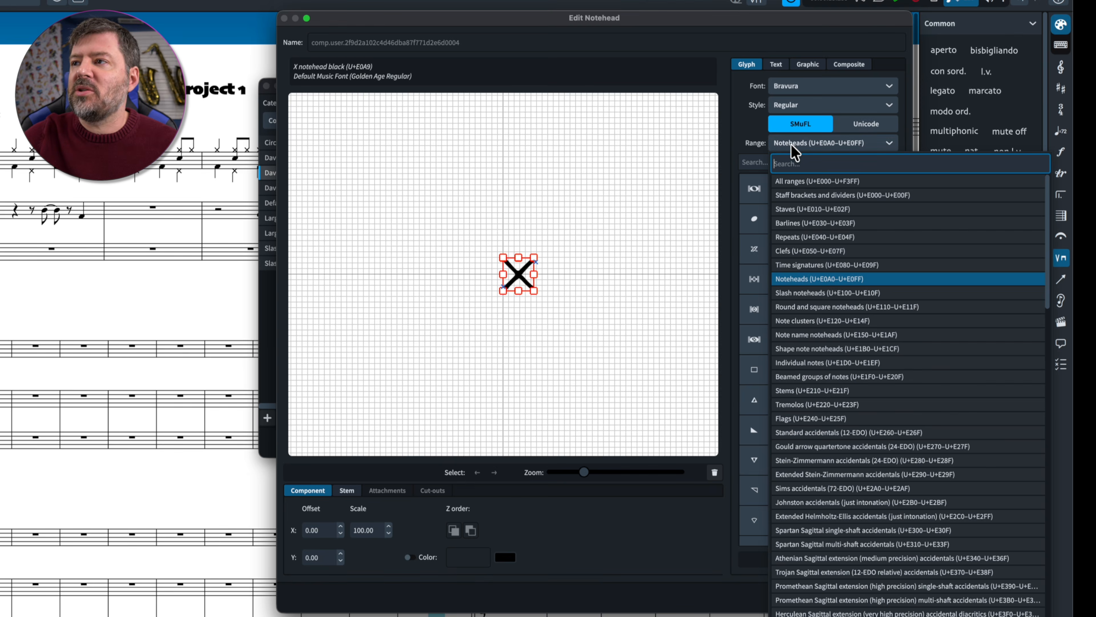
{"action": "type", "text": "per"}
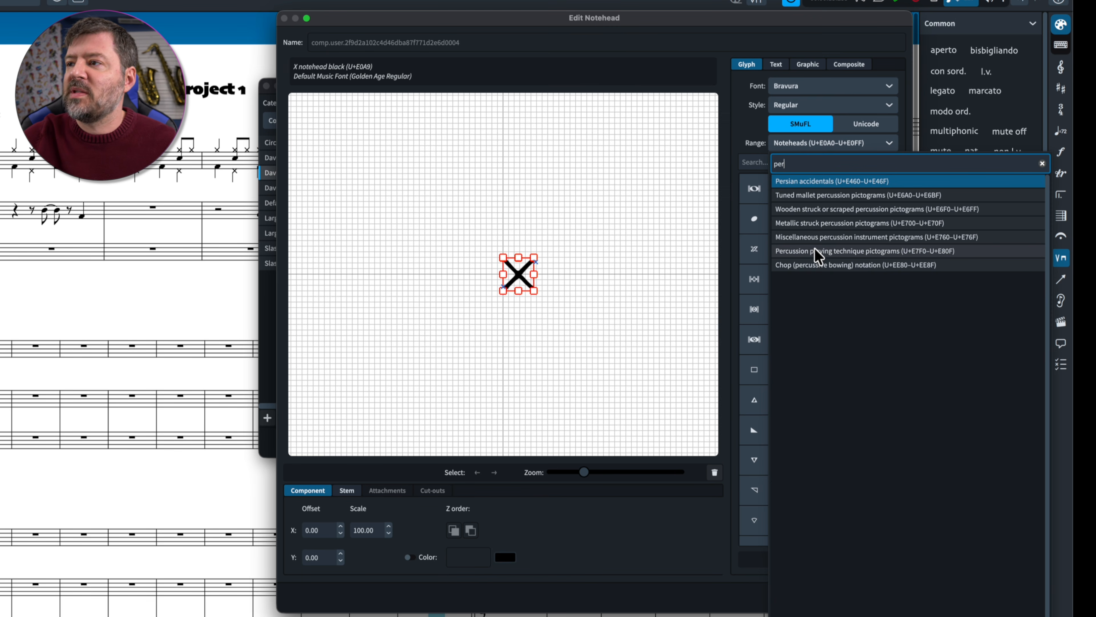
{"action": "left_click", "coordinate": [816, 252]}
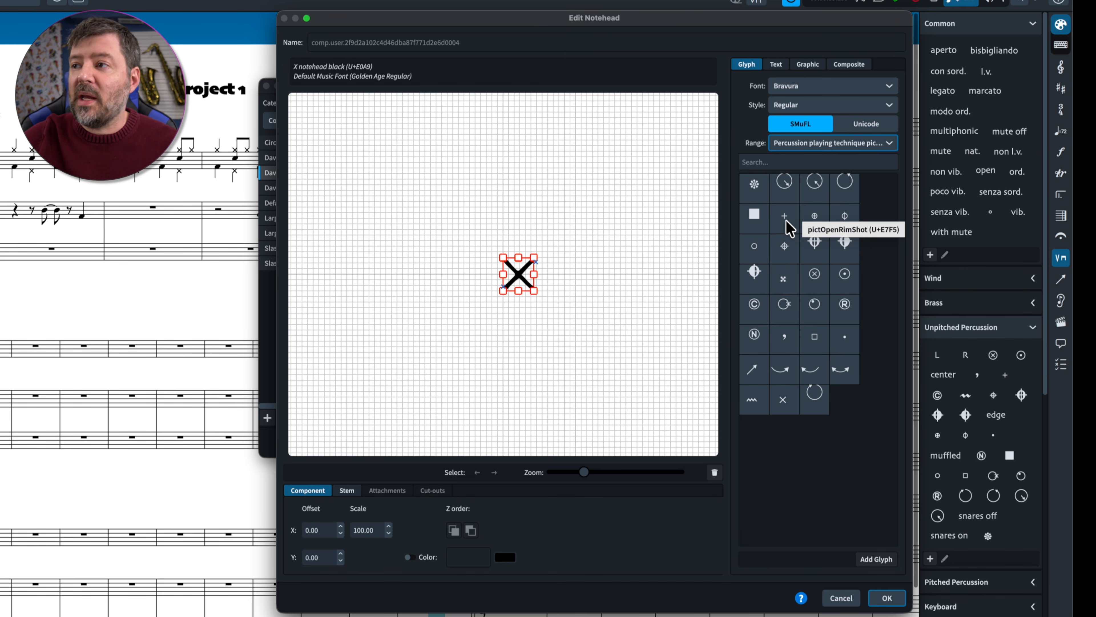
{"action": "double_click", "coordinate": [785, 218]}
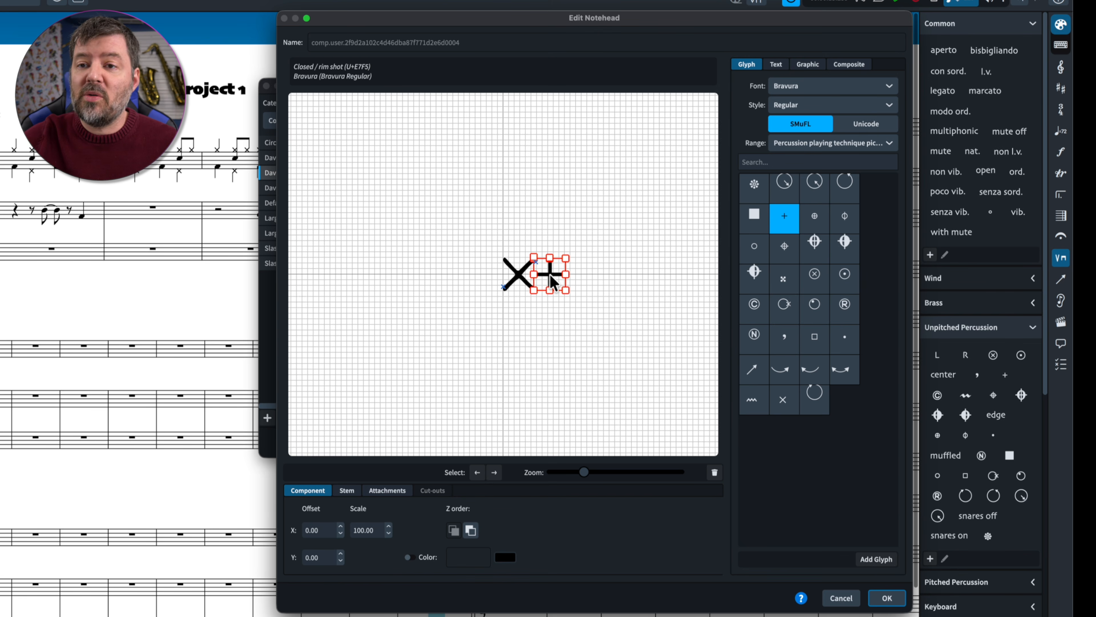
{"action": "left_click_drag", "start_coordinate": [551, 280], "coordinate": [521, 241]}
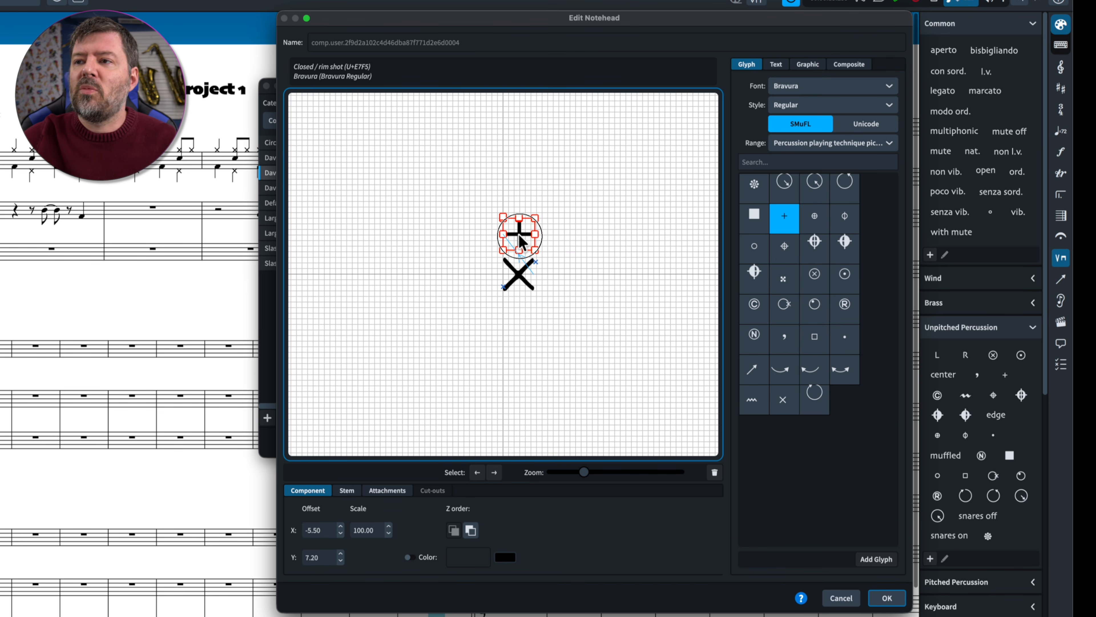
{"action": "left_click_drag", "start_coordinate": [521, 242], "coordinate": [521, 239]}
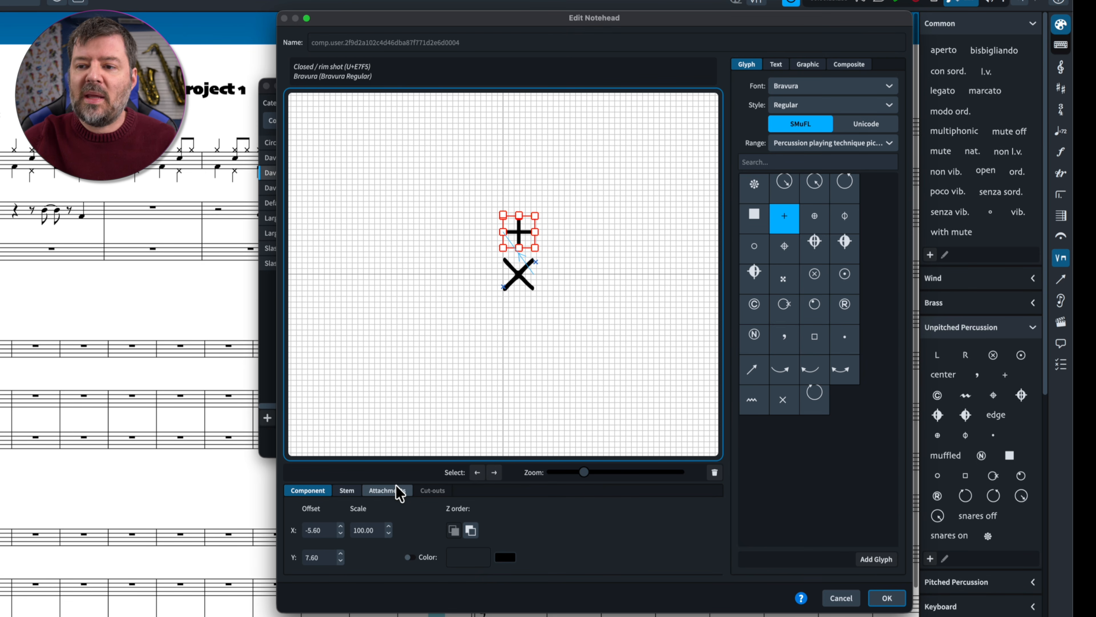
Set the plus glyph's attachment from and to Top Center, and re-centre it above the X at about offset -0.10, 8.00
{"action": "left_click", "coordinate": [386, 491]}
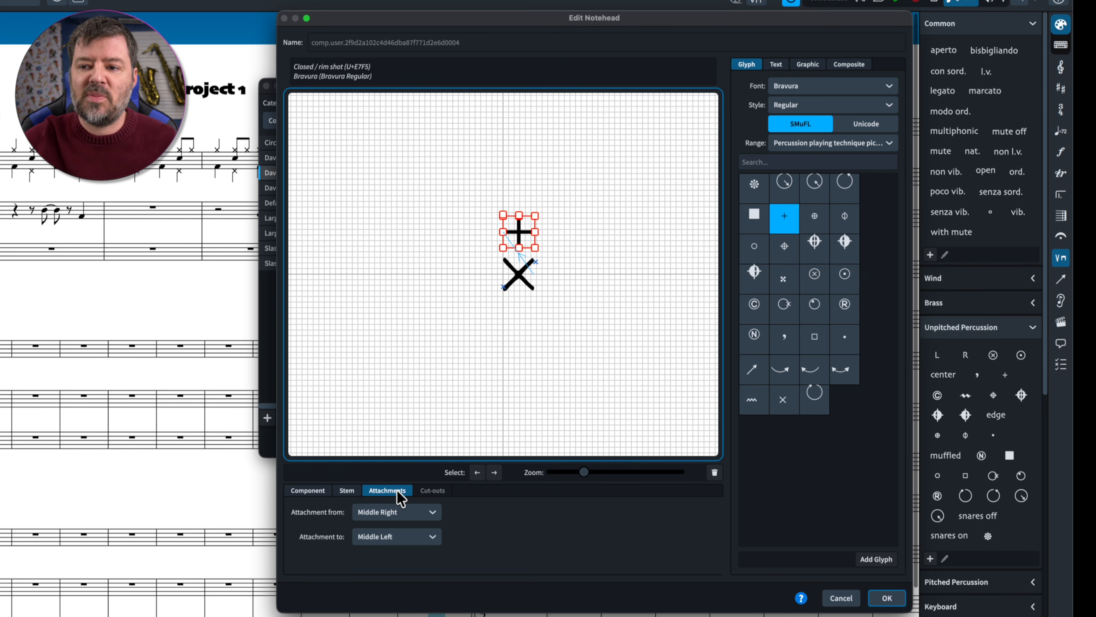
{"action": "left_click", "coordinate": [408, 518]}
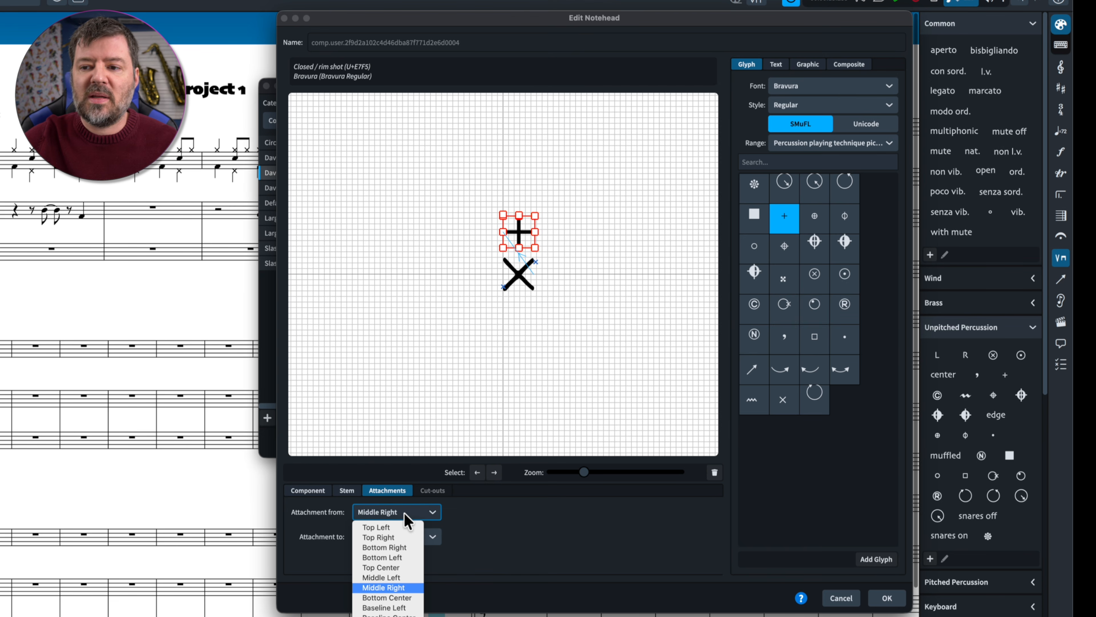
{"action": "left_click", "coordinate": [398, 568]}
{"action": "left_click", "coordinate": [404, 537]}
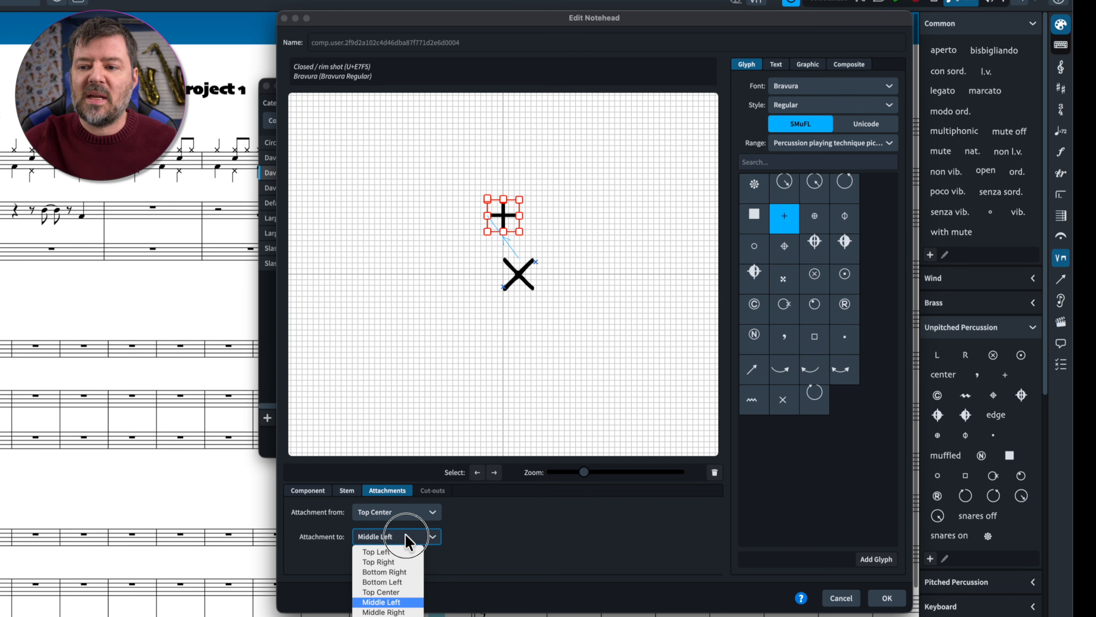
{"action": "left_click", "coordinate": [396, 591]}
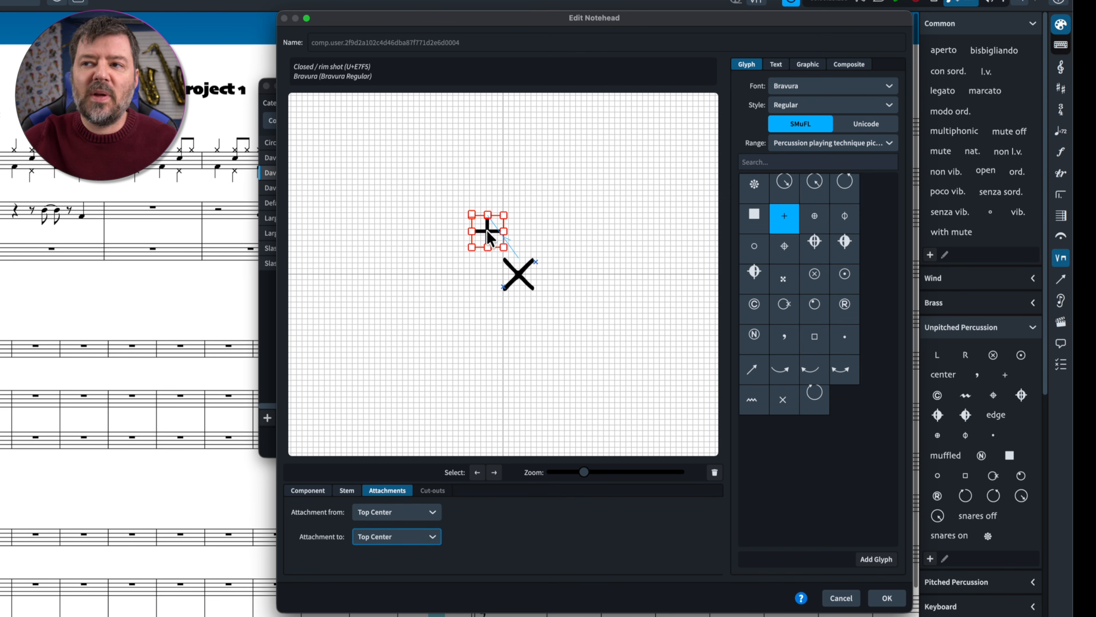
{"action": "left_click_drag", "start_coordinate": [488, 237], "coordinate": [520, 237]}
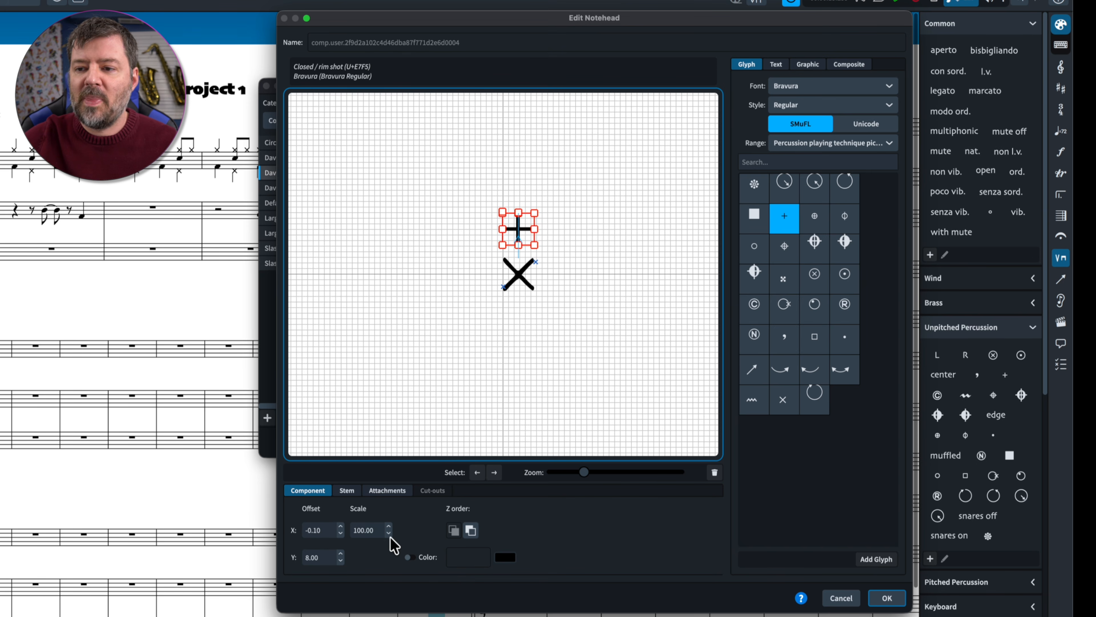
Scale the plus glyph to 75, move it to about offset 0.00, 6.70 above the X, and save the notehead
{"action": "left_click", "coordinate": [373, 534]}
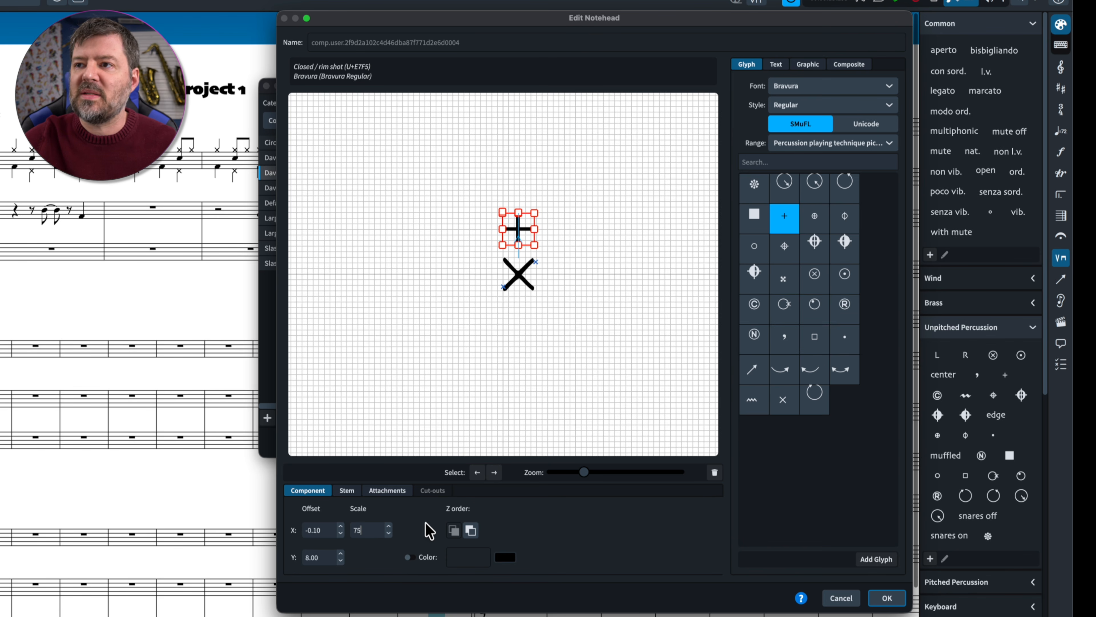
{"action": "left_click_drag", "start_coordinate": [519, 224], "coordinate": [520, 231]}
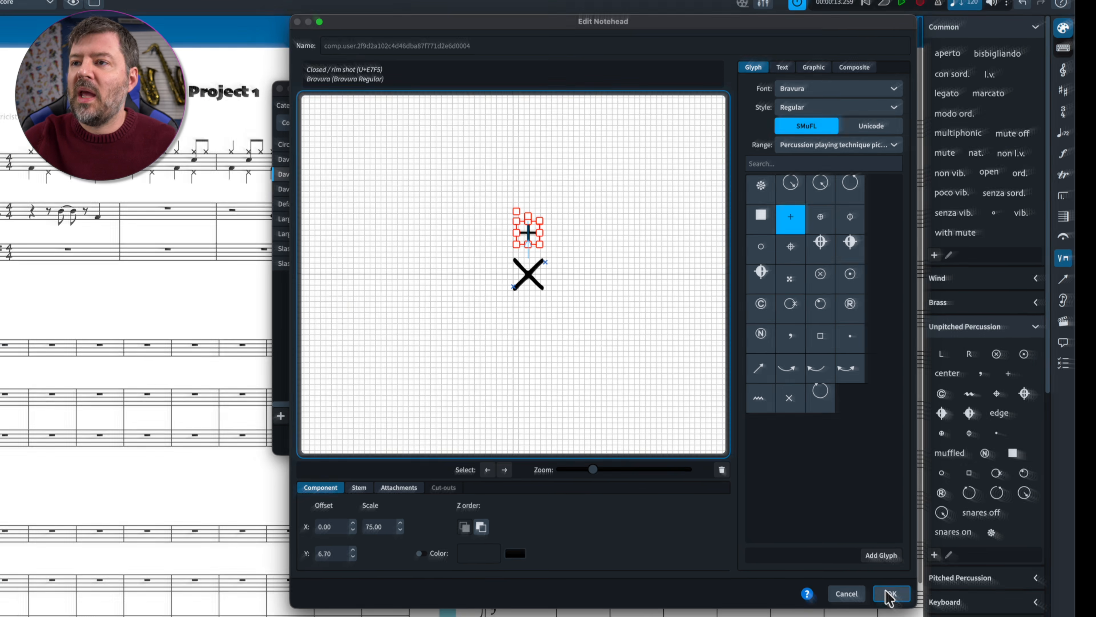
{"action": "left_click", "coordinate": [888, 598]}
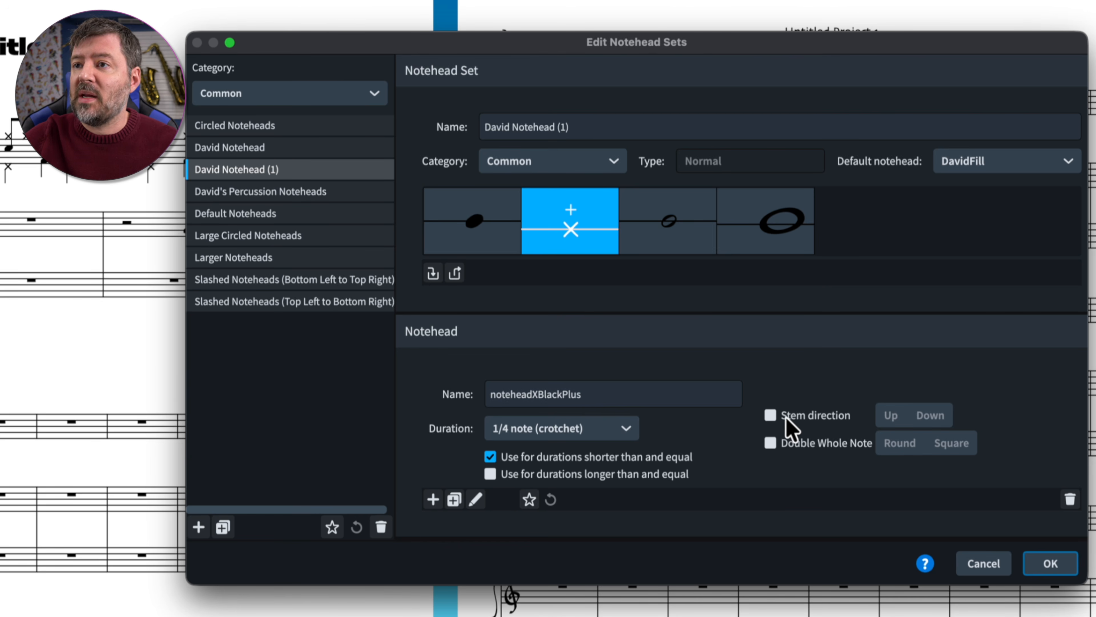
Restrict noteheadXBlackPlus to stem direction Down and duplicate it under the name "noteheadXBlackPlusD"
{"action": "left_click", "coordinate": [770, 416]}
{"action": "left_click", "coordinate": [928, 416]}
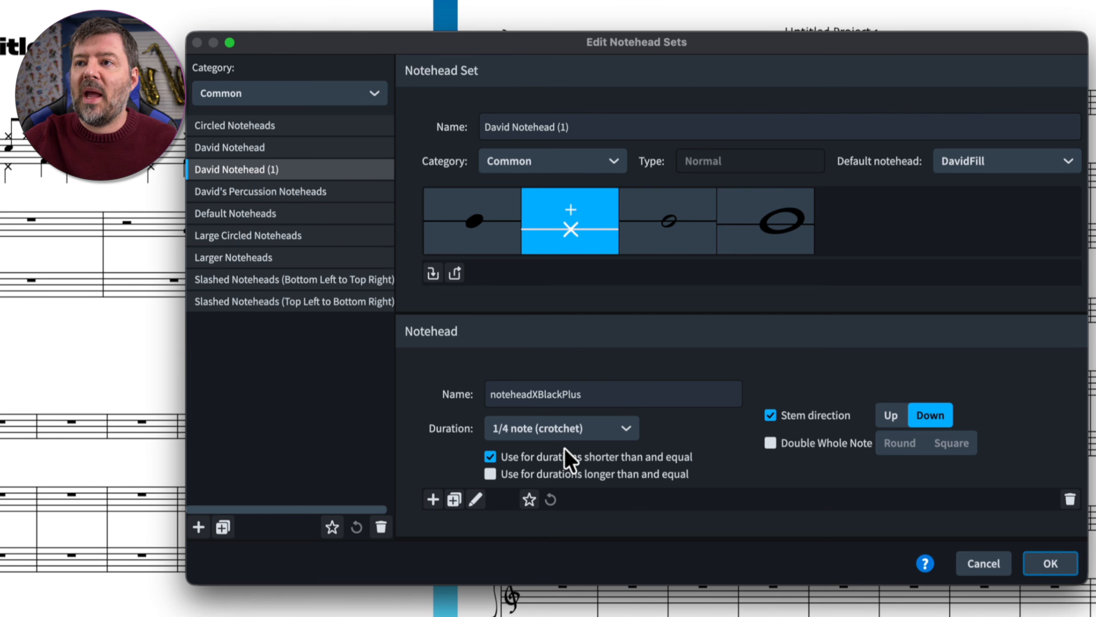
{"action": "left_click", "coordinate": [454, 501]}
{"action": "left_click", "coordinate": [593, 401]}
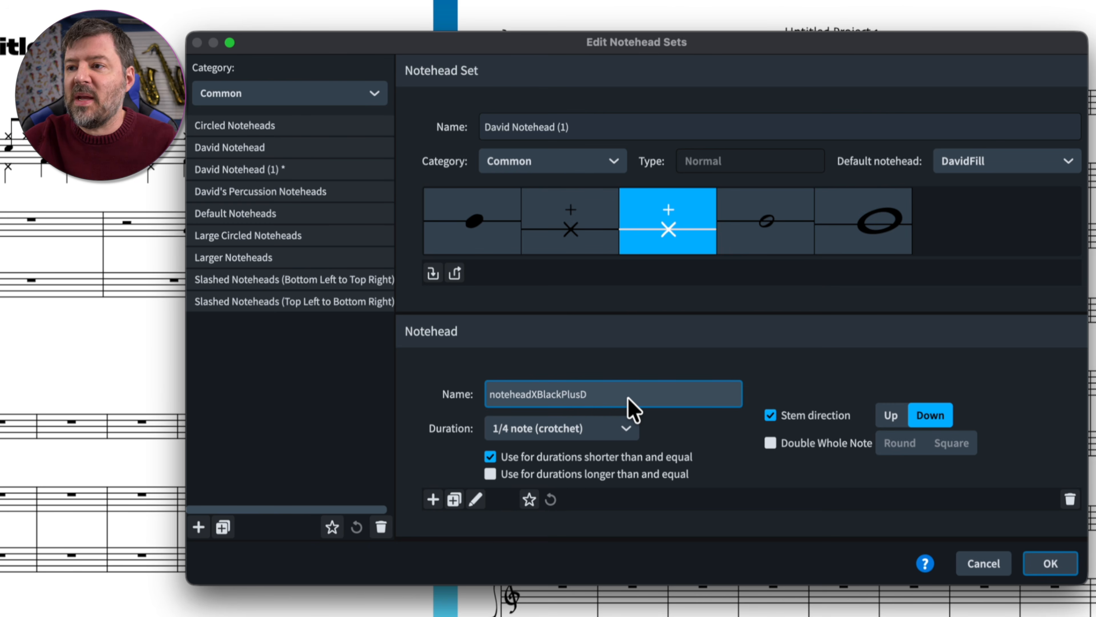
Move the plus directly below the X in noteheadXBlackPlusD and set that notehead's stem direction to Up
{"action": "left_click", "coordinate": [476, 501]}
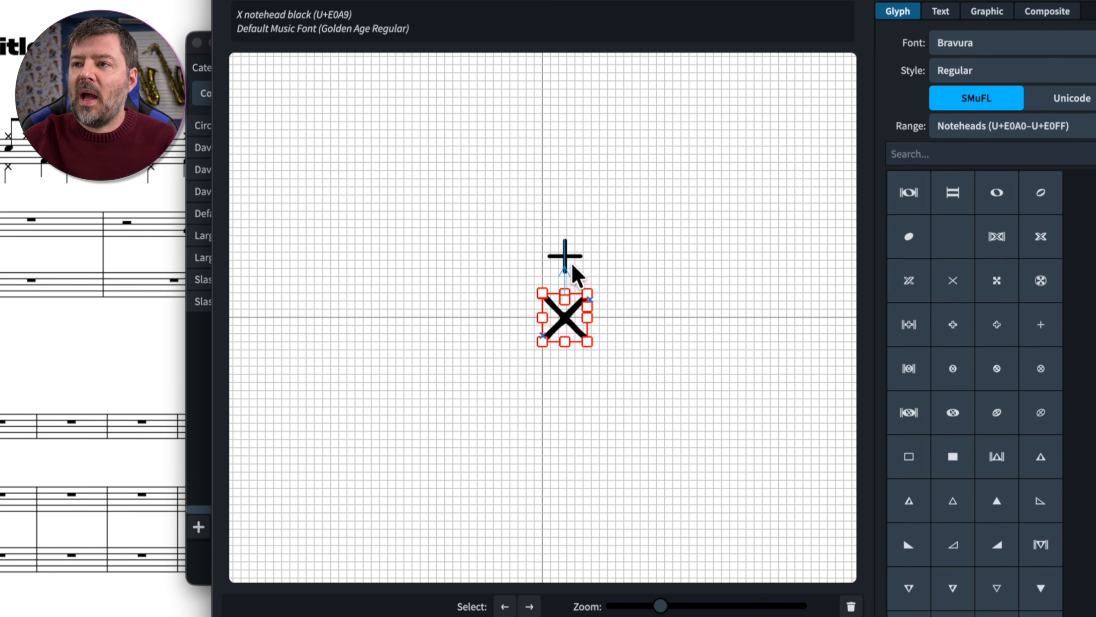
{"action": "left_click", "coordinate": [573, 267]}
{"action": "left_click_drag", "start_coordinate": [572, 265], "coordinate": [566, 373]}
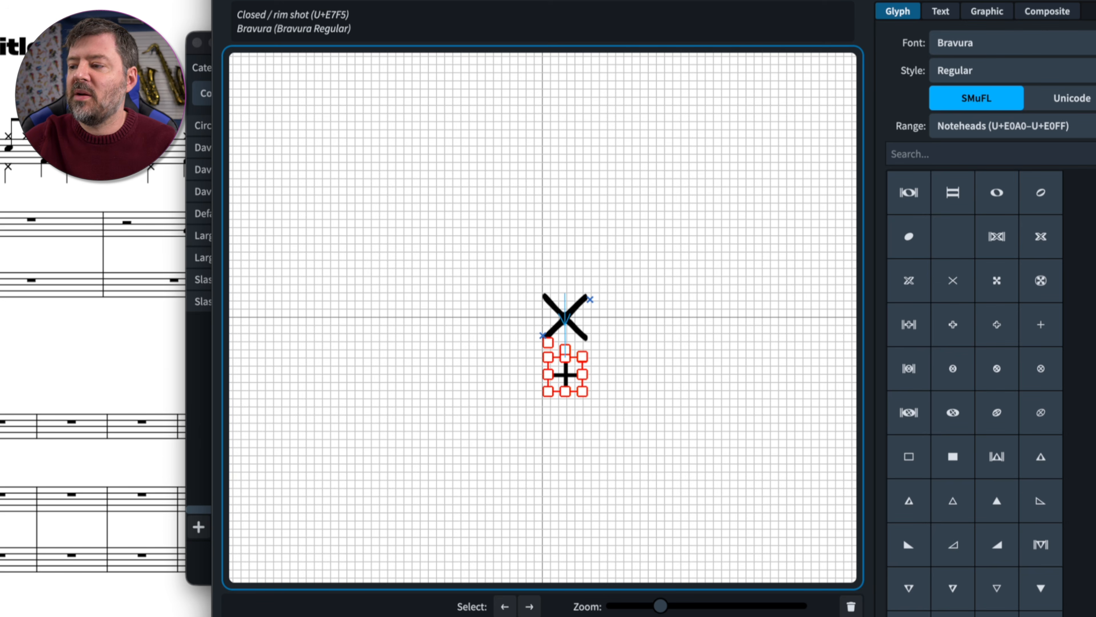
{"action": "key", "text": "Return"}
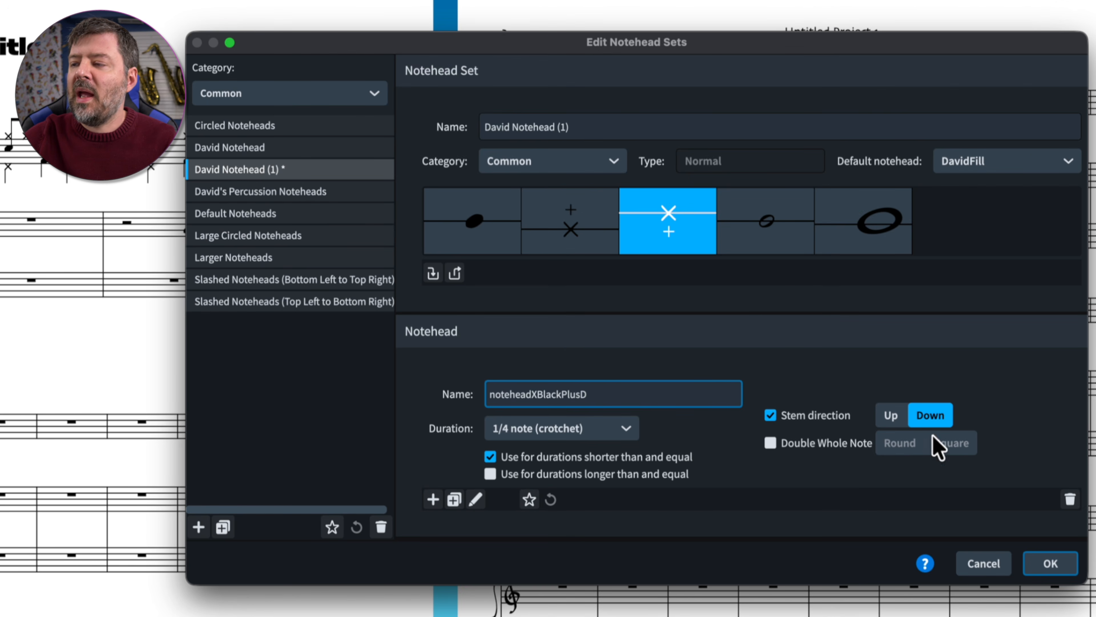
{"action": "left_click", "coordinate": [890, 415]}
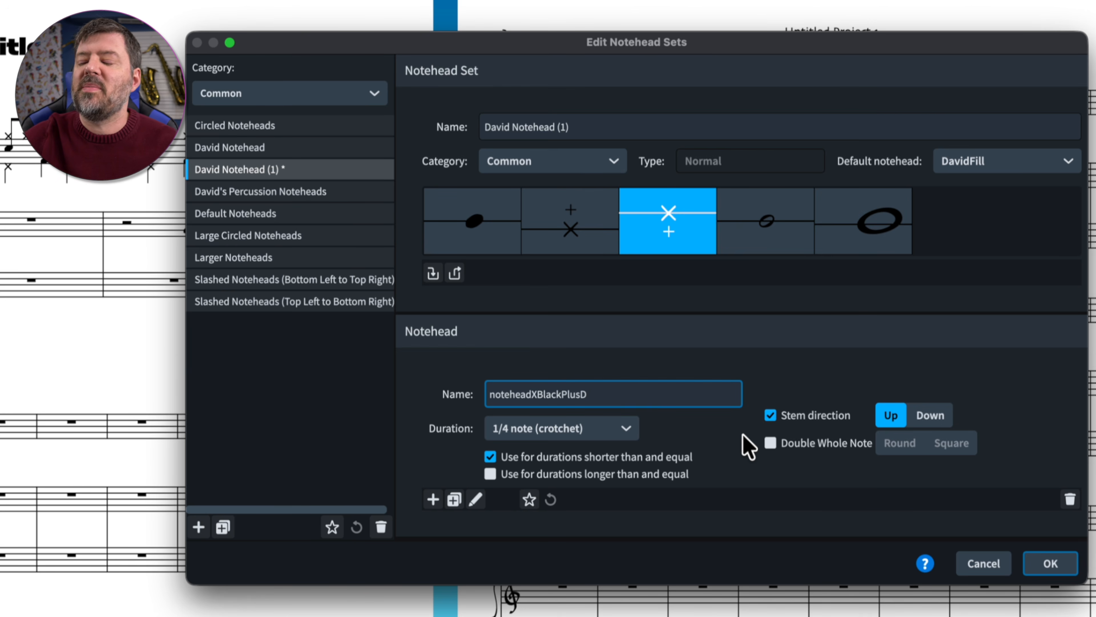
{"action": "left_click", "coordinate": [580, 225]}
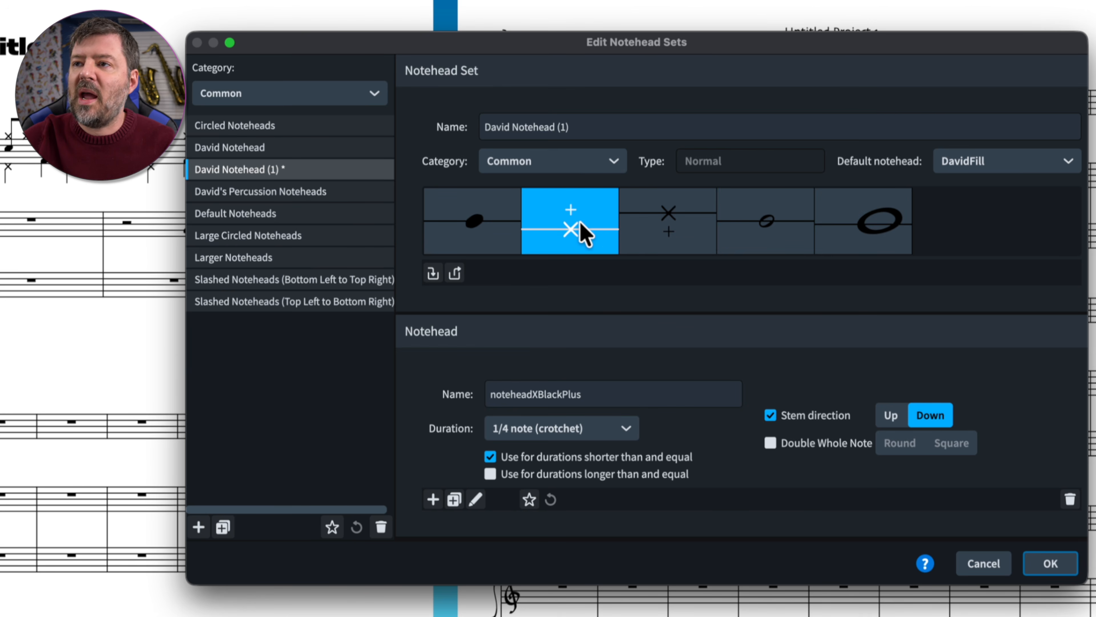
{"action": "left_click", "coordinate": [673, 235]}
{"action": "left_click", "coordinate": [544, 226]}
{"action": "left_click", "coordinate": [665, 233]}
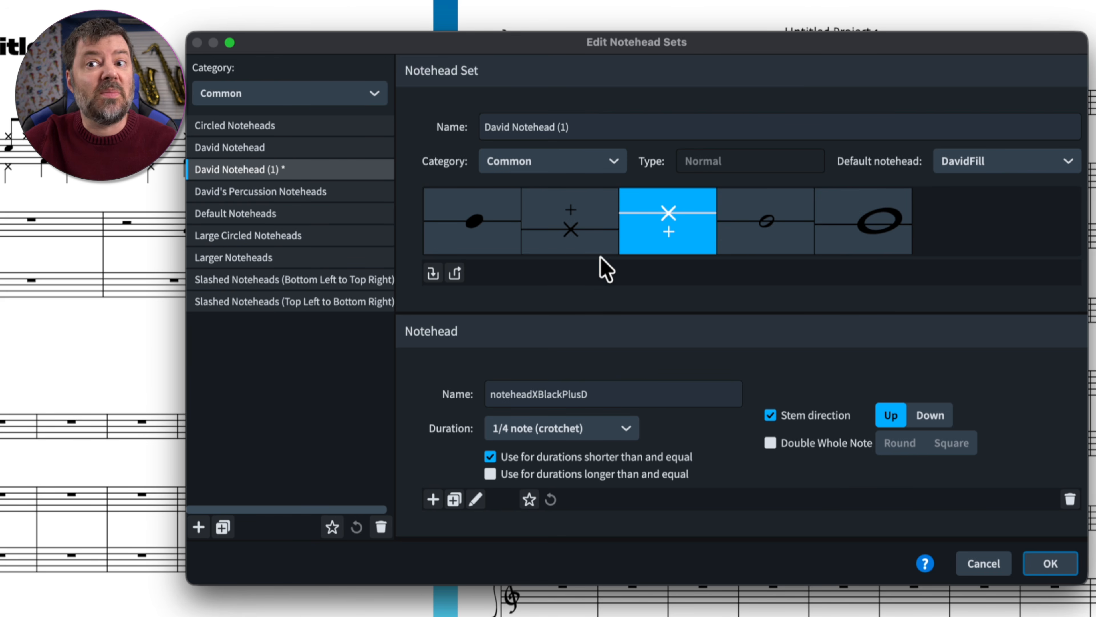
Remove the filled, open and whole noteheads from the David Notehead (1) set, and save the notehead sets
{"action": "left_click", "coordinate": [477, 228]}
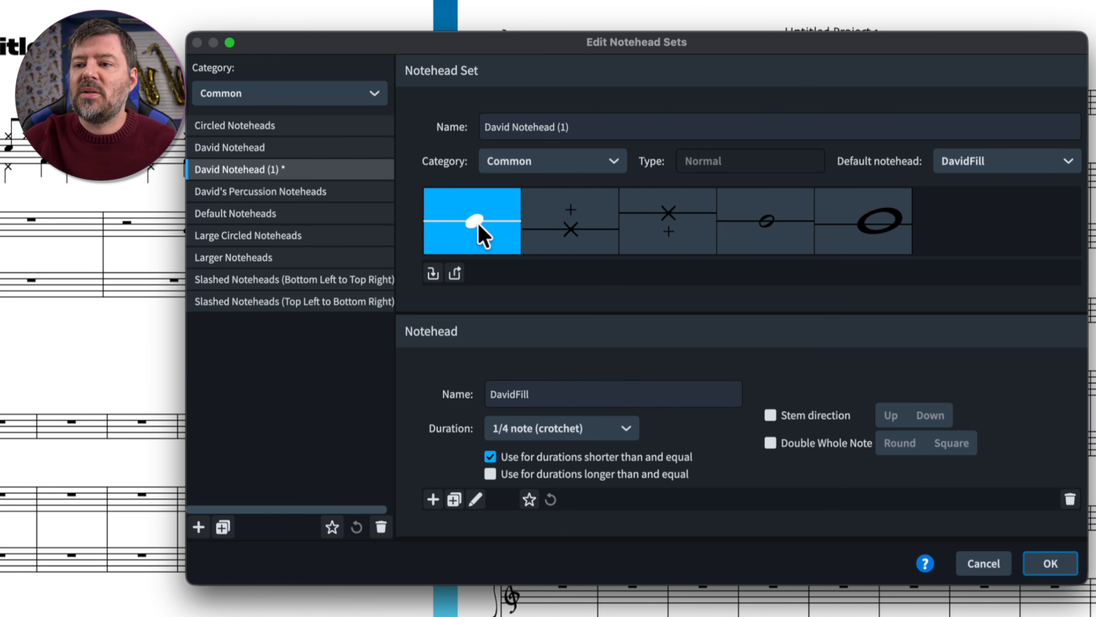
{"action": "left_click", "coordinate": [456, 274]}
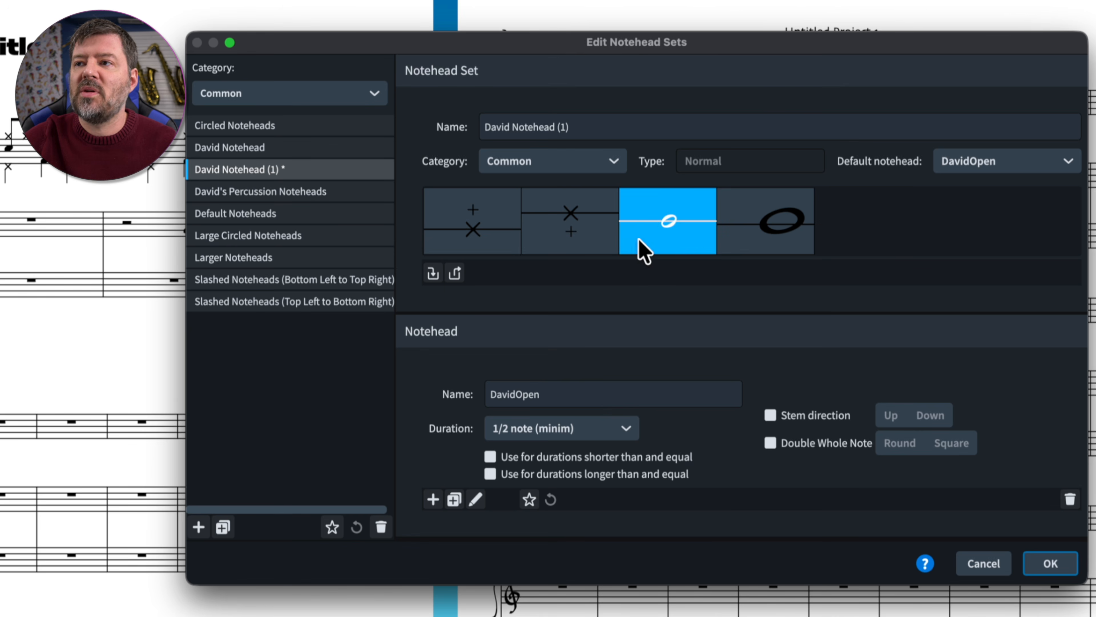
{"action": "left_click", "coordinate": [456, 274]}
{"action": "left_click", "coordinate": [457, 272]}
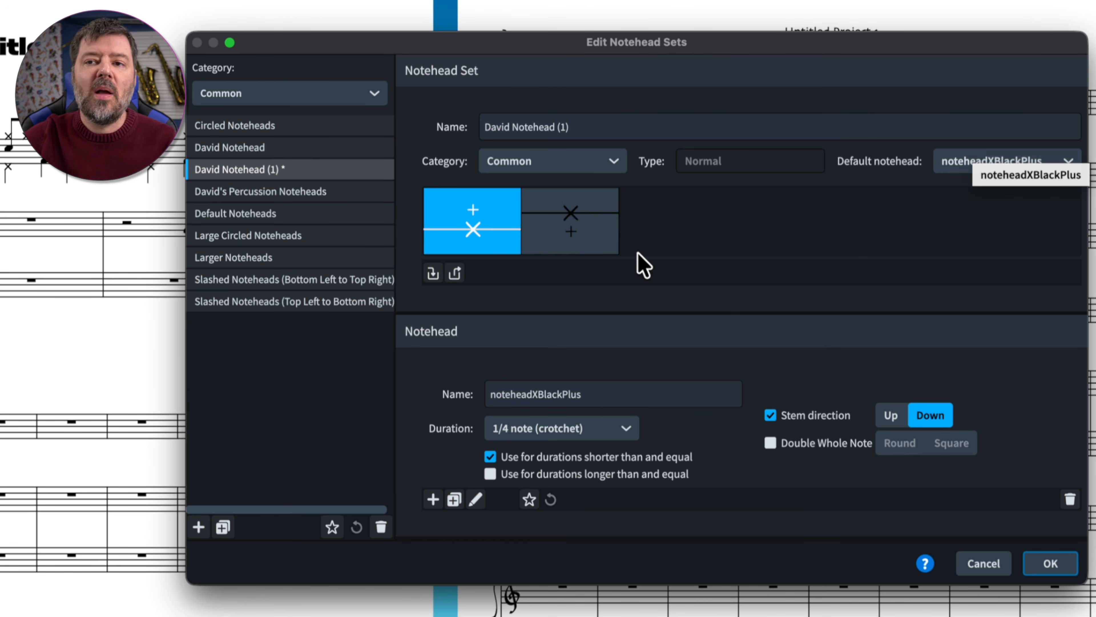
{"action": "left_click", "coordinate": [577, 235]}
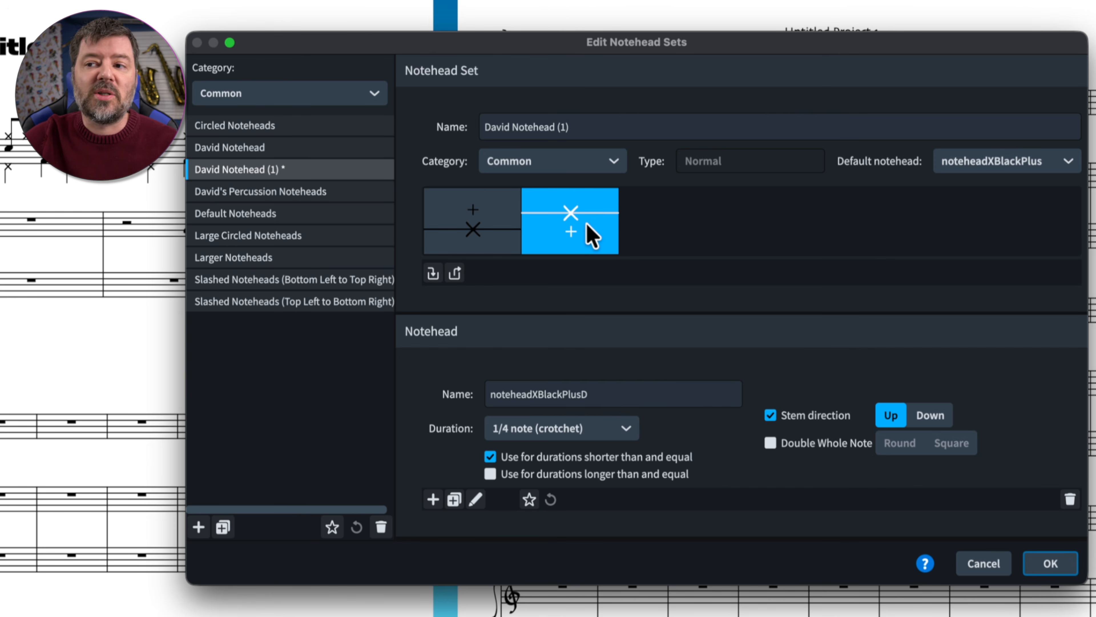
{"action": "left_click", "coordinate": [441, 225]}
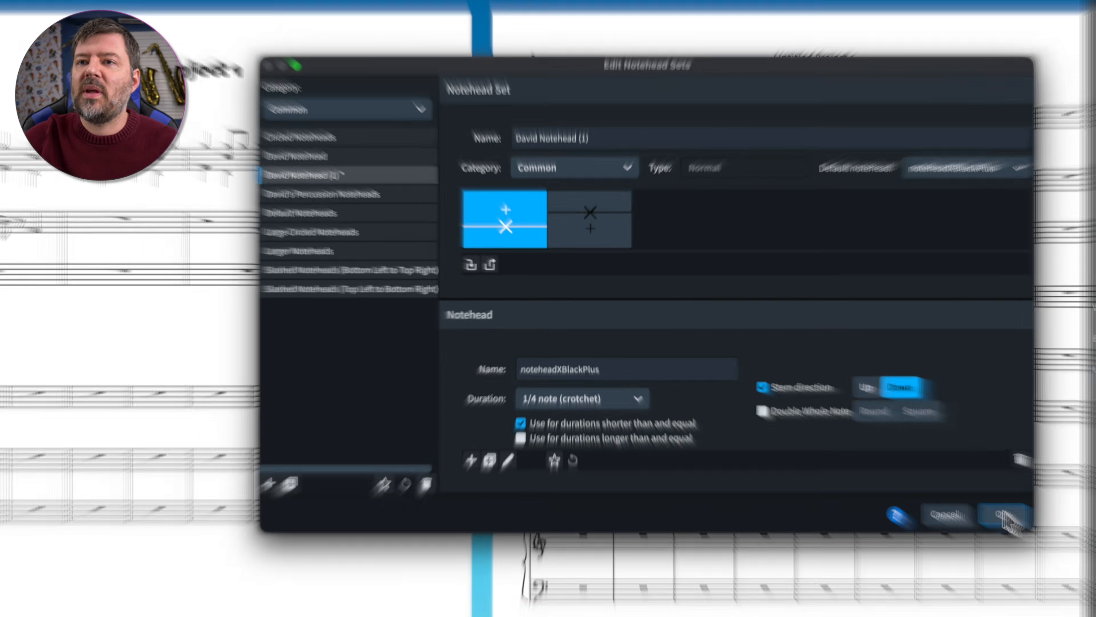
{"action": "left_click", "coordinate": [1050, 560]}
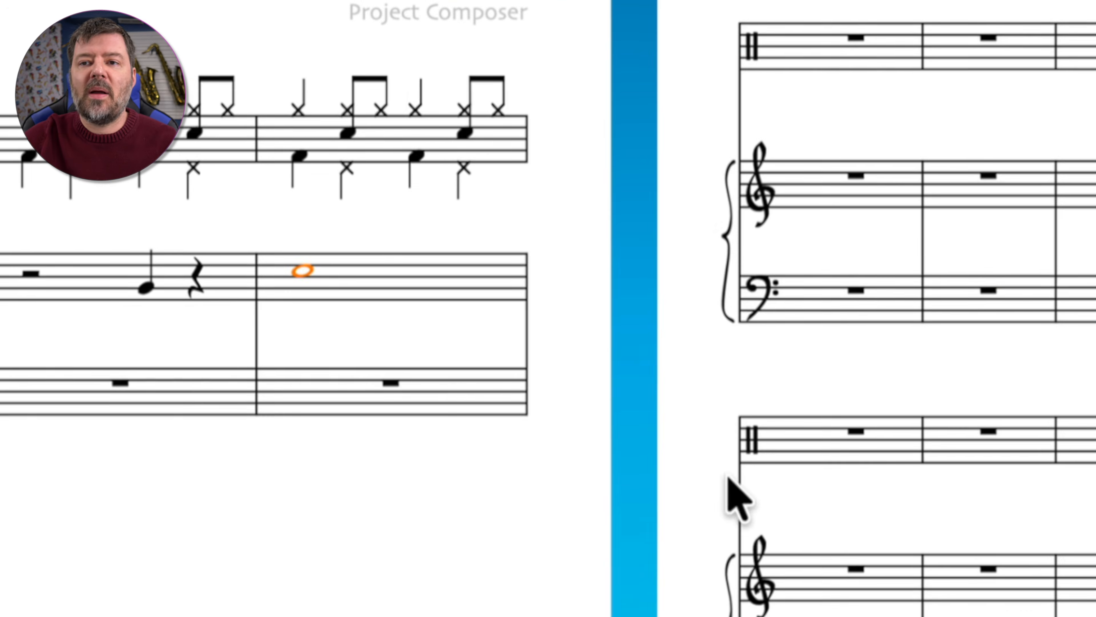
Apply the David Notehead (1) set to the first hi-hat note in the last bar of the drum staff's first system
{"action": "left_click", "coordinate": [290, 233]}
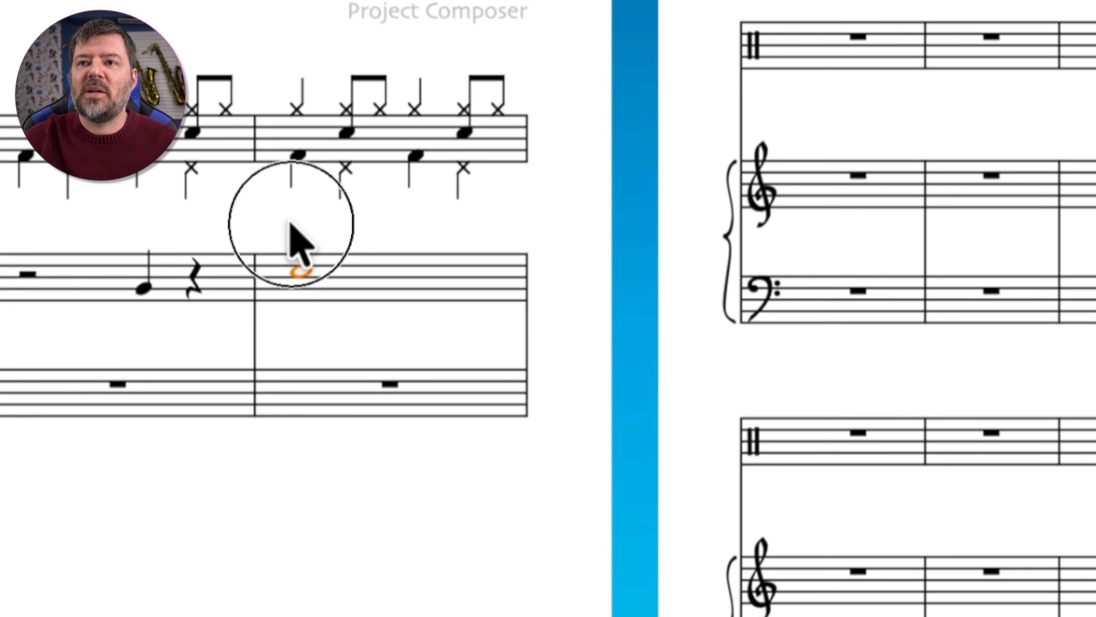
{"action": "left_click", "coordinate": [295, 109]}
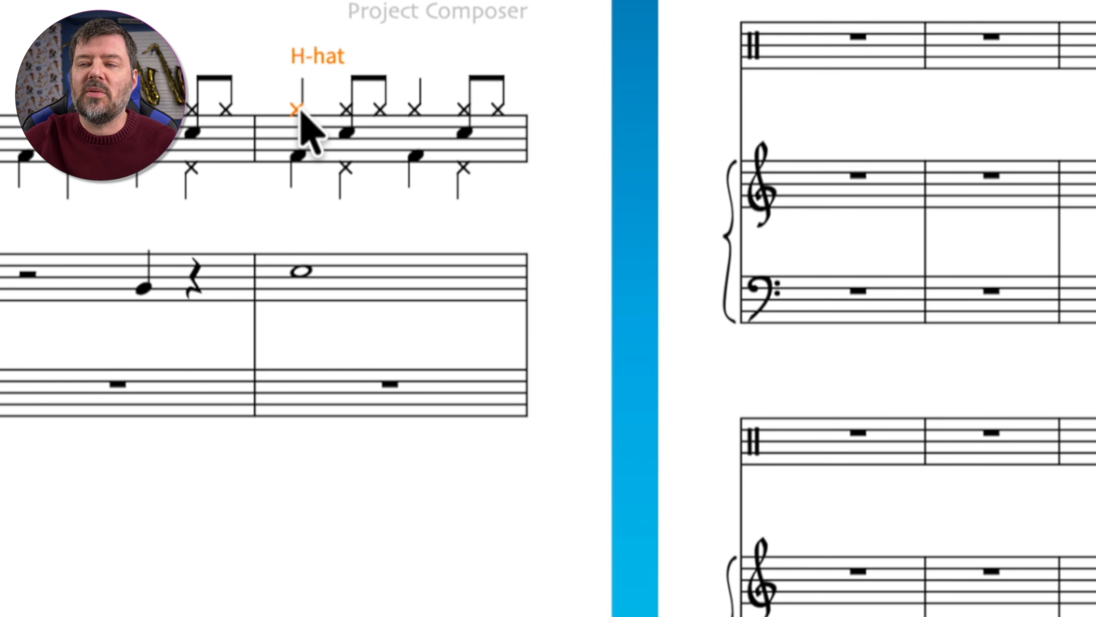
{"action": "right_click", "coordinate": [302, 112]}
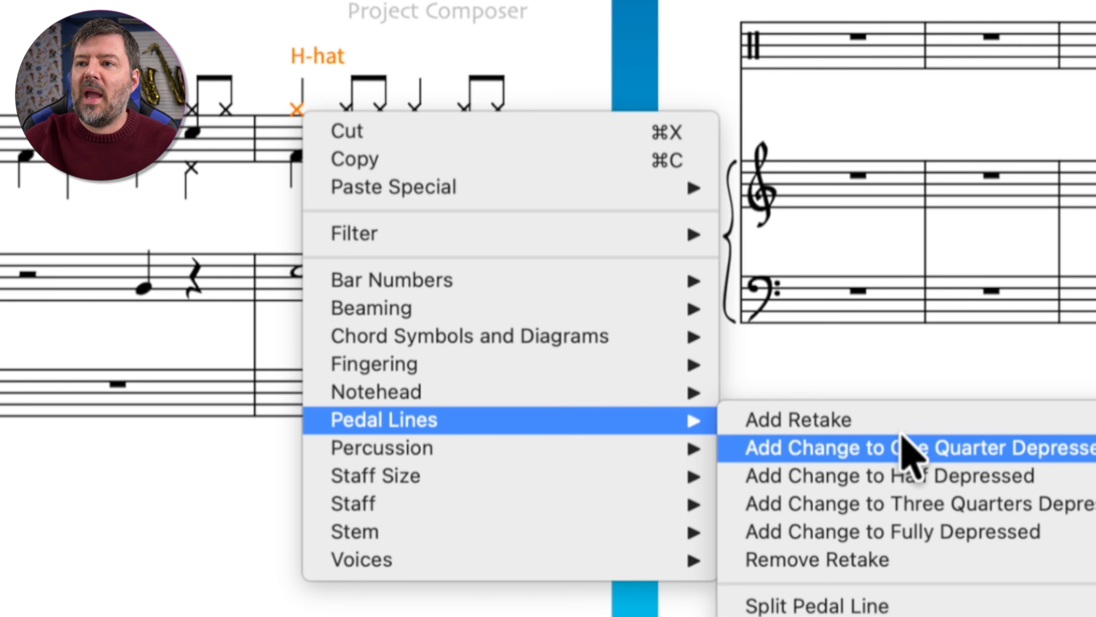
{"action": "mouse_move", "coordinate": [682, 393]}
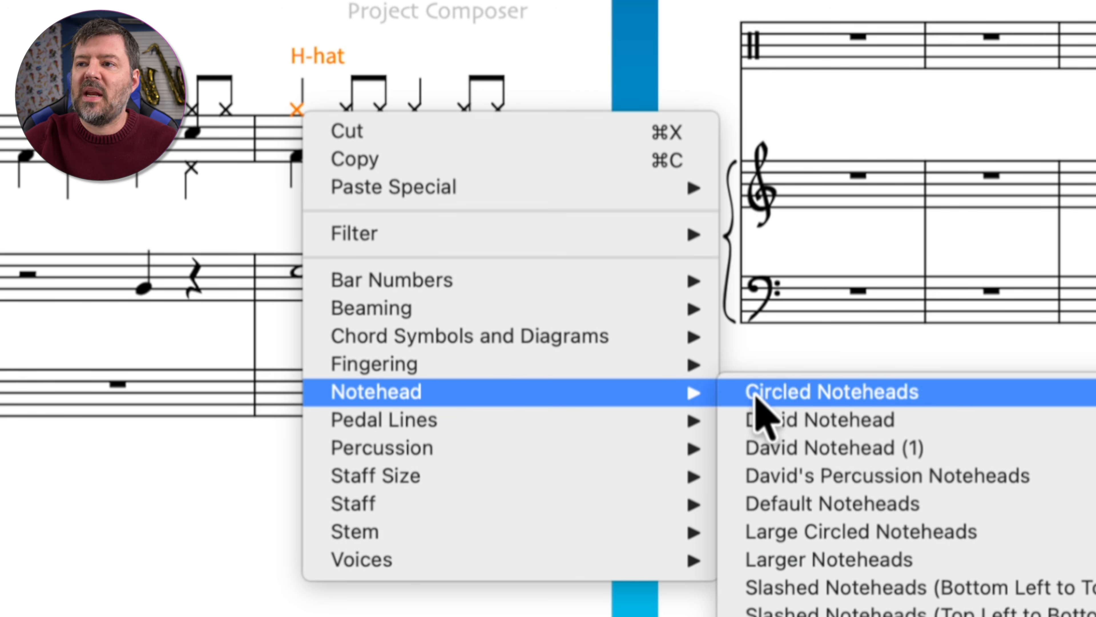
{"action": "left_click", "coordinate": [920, 454]}
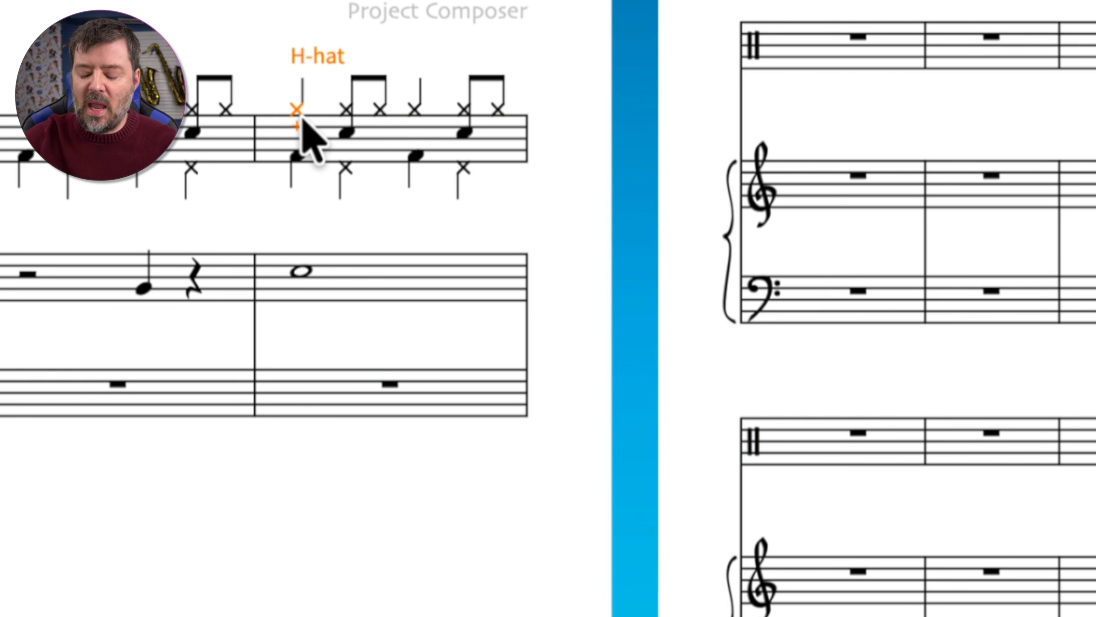
Flip the stem of that first hi-hat note to point down
{"action": "key", "text": "super+equal"}
{"action": "key", "text": "super+equal"}
{"action": "key", "text": "super+equal"}
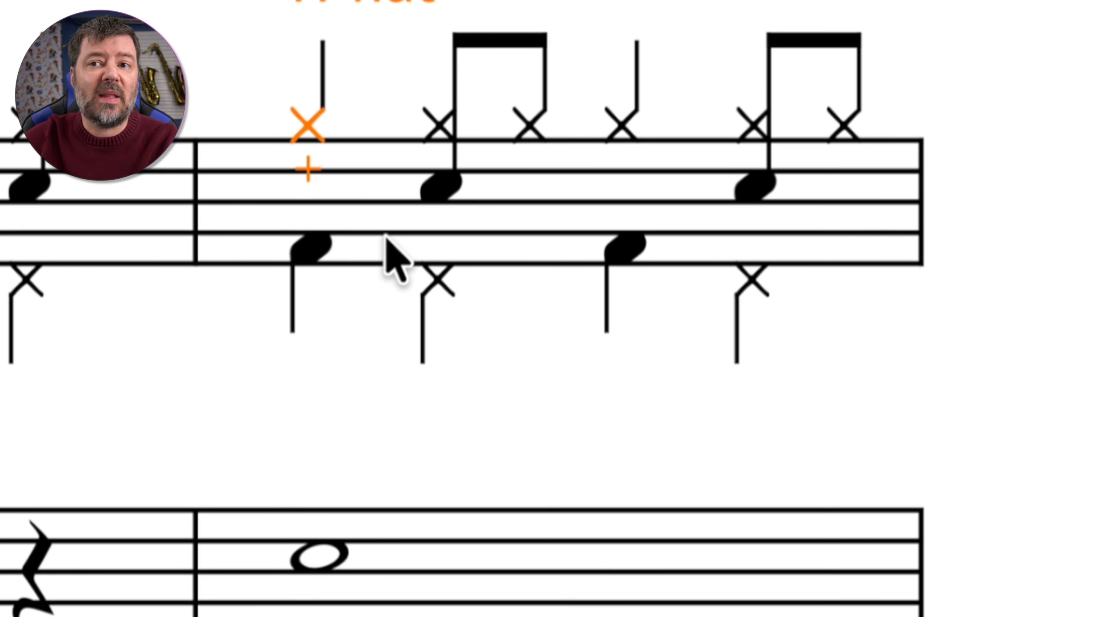
{"action": "key", "text": "f"}
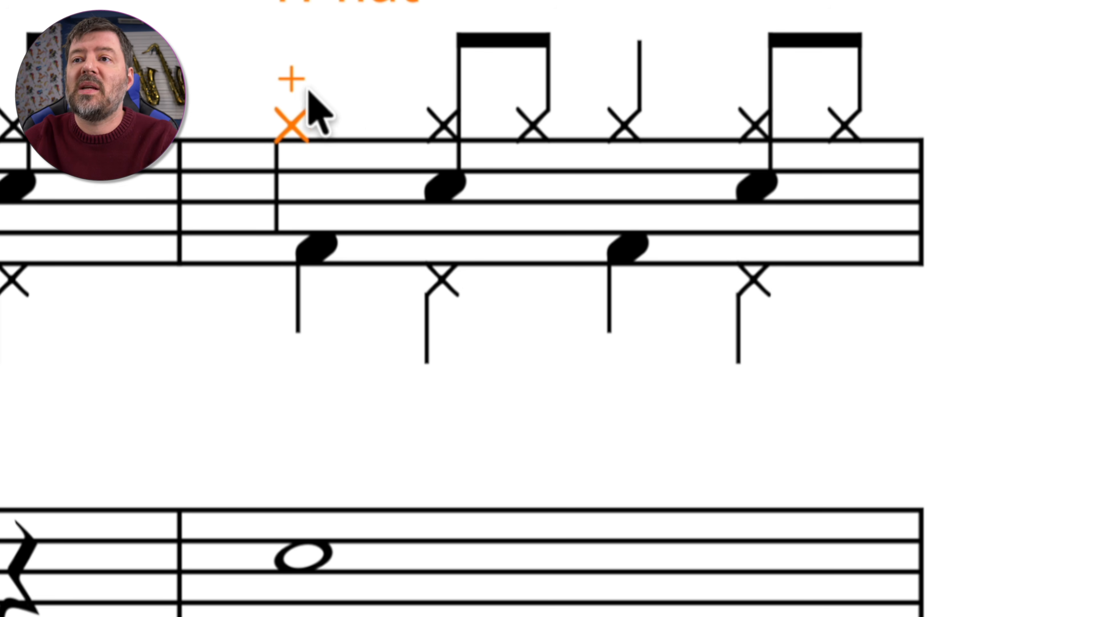
Apply the David Notehead (1) set to all remaining drum notes in the bar and flip their stems down and back up
{"action": "left_click", "coordinate": [451, 133]}
{"action": "left_click", "coordinate": [846, 126], "text": "shift"}
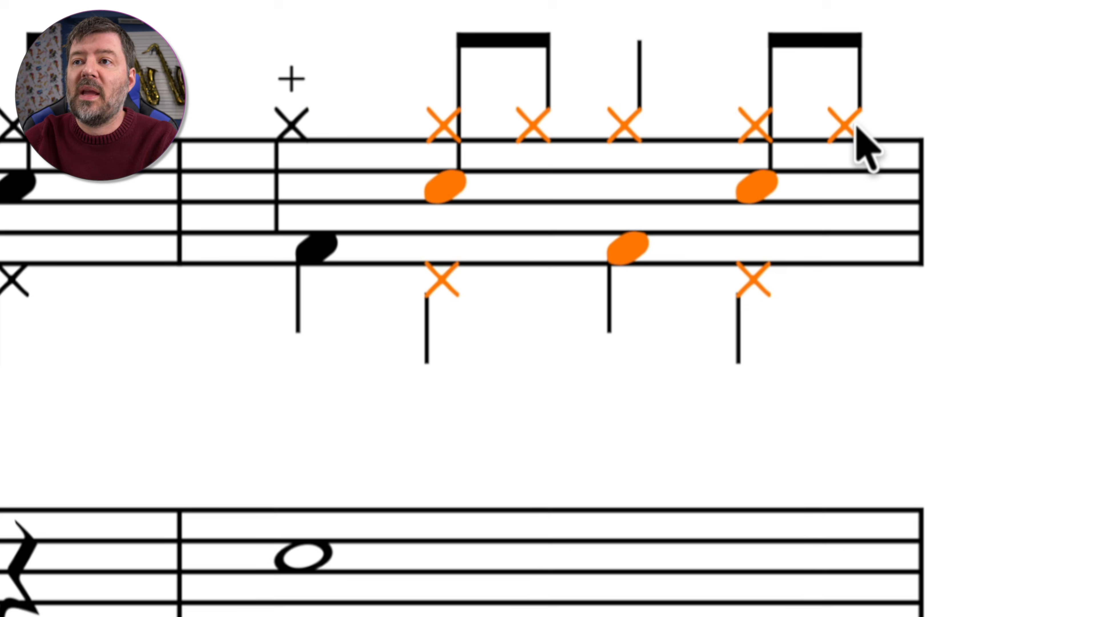
{"action": "right_click", "coordinate": [841, 131]}
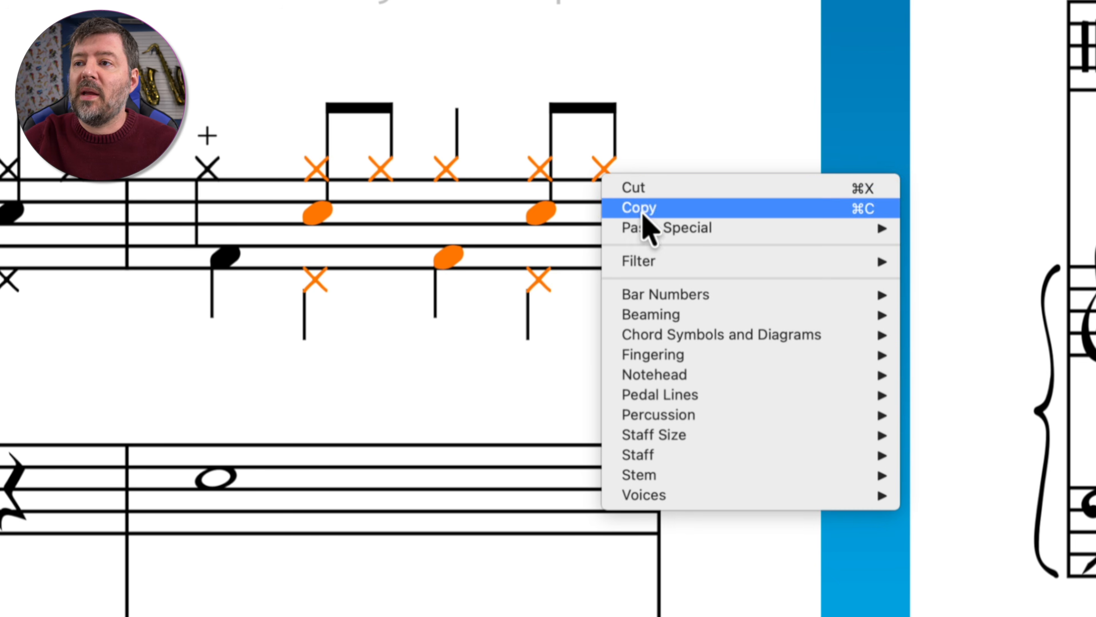
{"action": "mouse_move", "coordinate": [702, 384]}
{"action": "left_click", "coordinate": [1025, 432]}
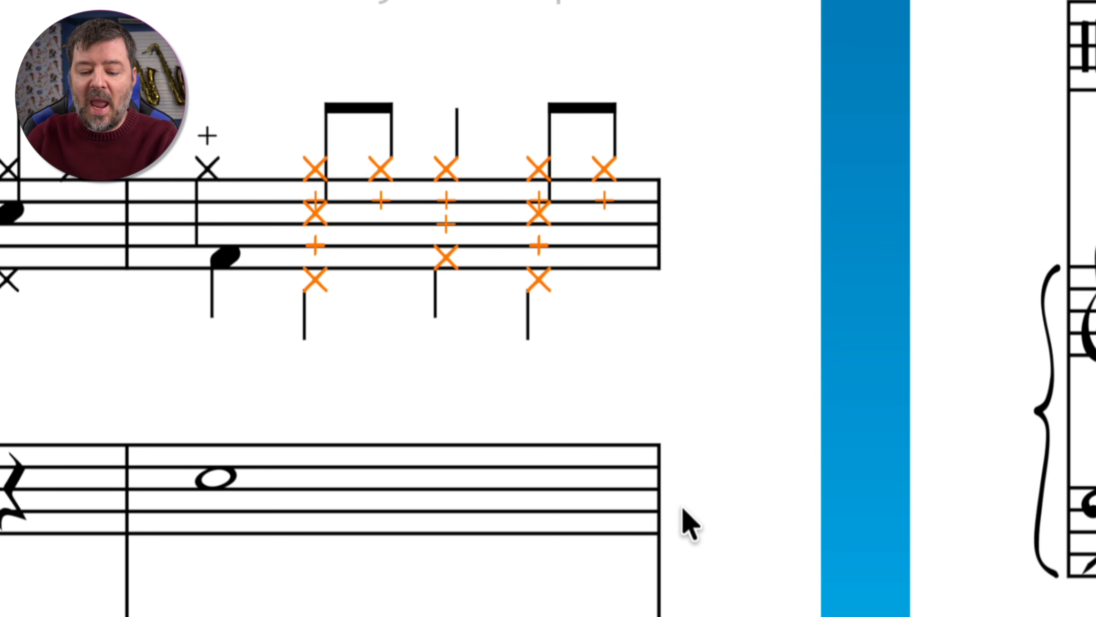
{"action": "key", "text": "f"}
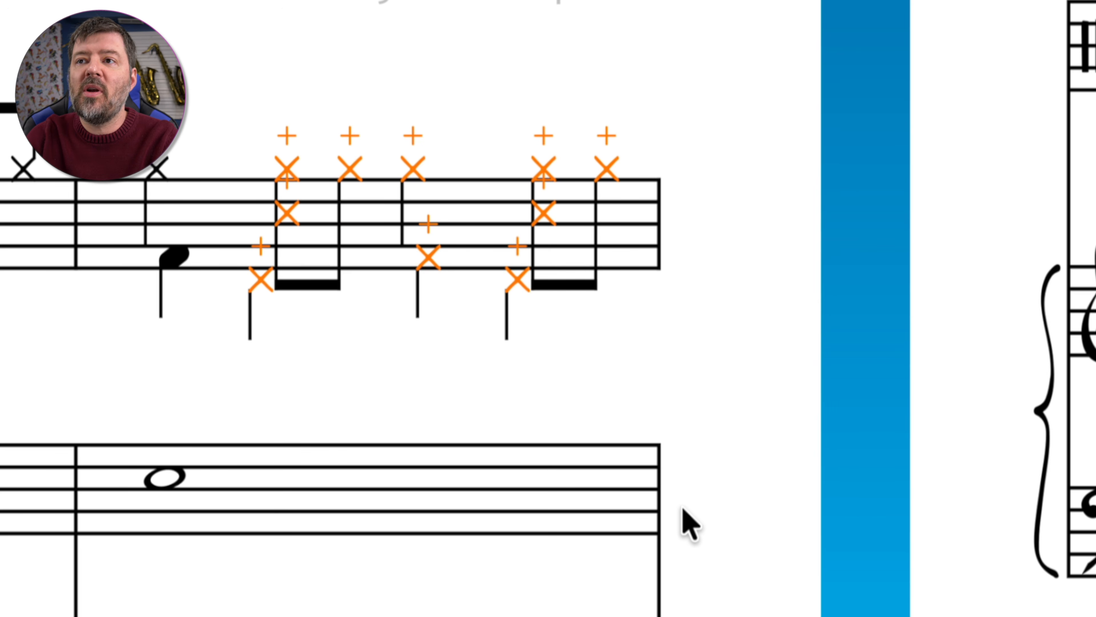
{"action": "key", "text": "f"}
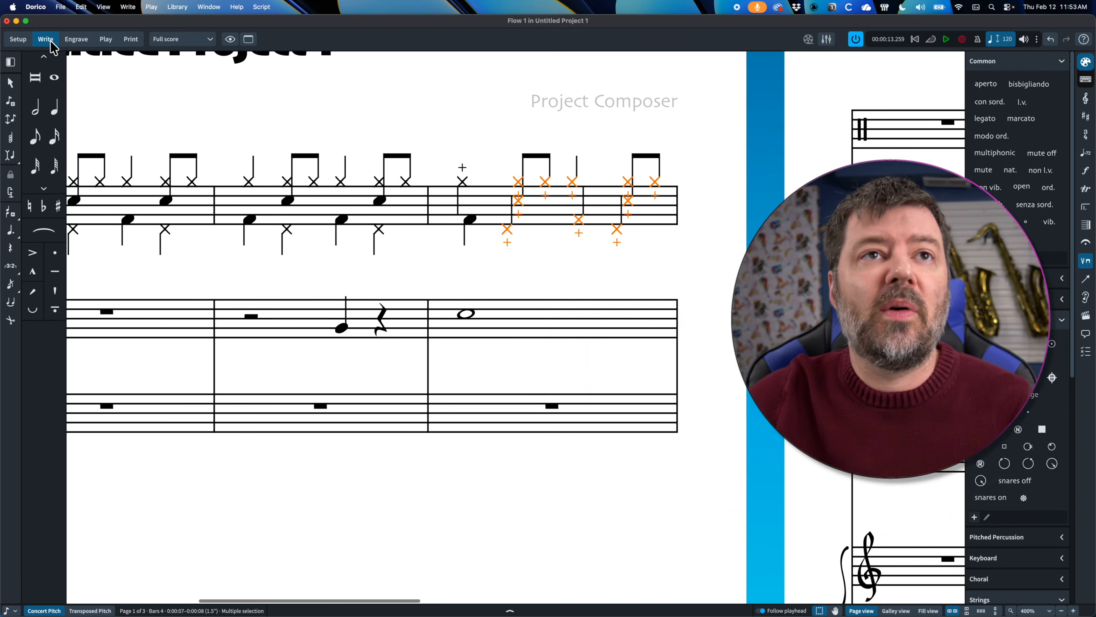
In the Drum Set's percussion kit, set the Hi-hat's Natural playing technique to the David Notehead (1) notehead set
{"action": "left_click", "coordinate": [18, 39]}
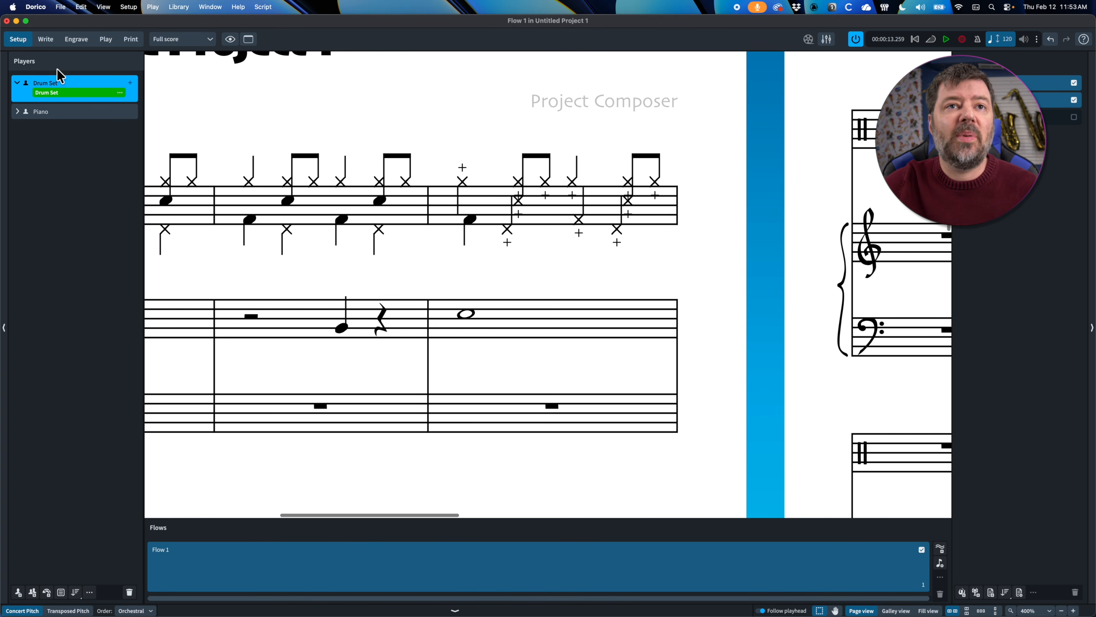
{"action": "left_click", "coordinate": [120, 94]}
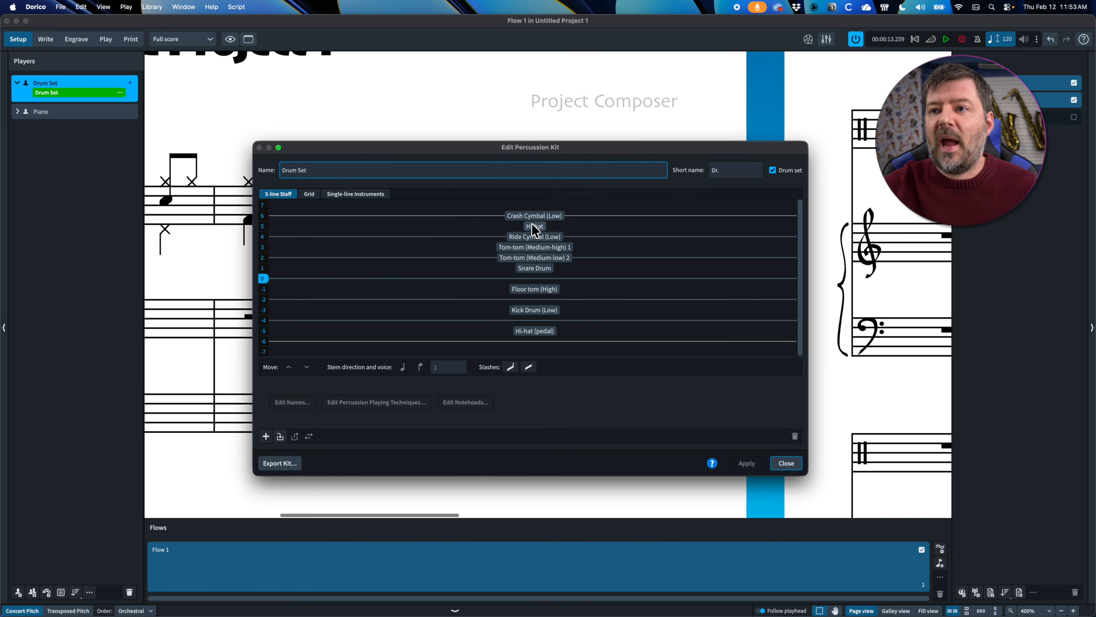
{"action": "left_click", "coordinate": [539, 227]}
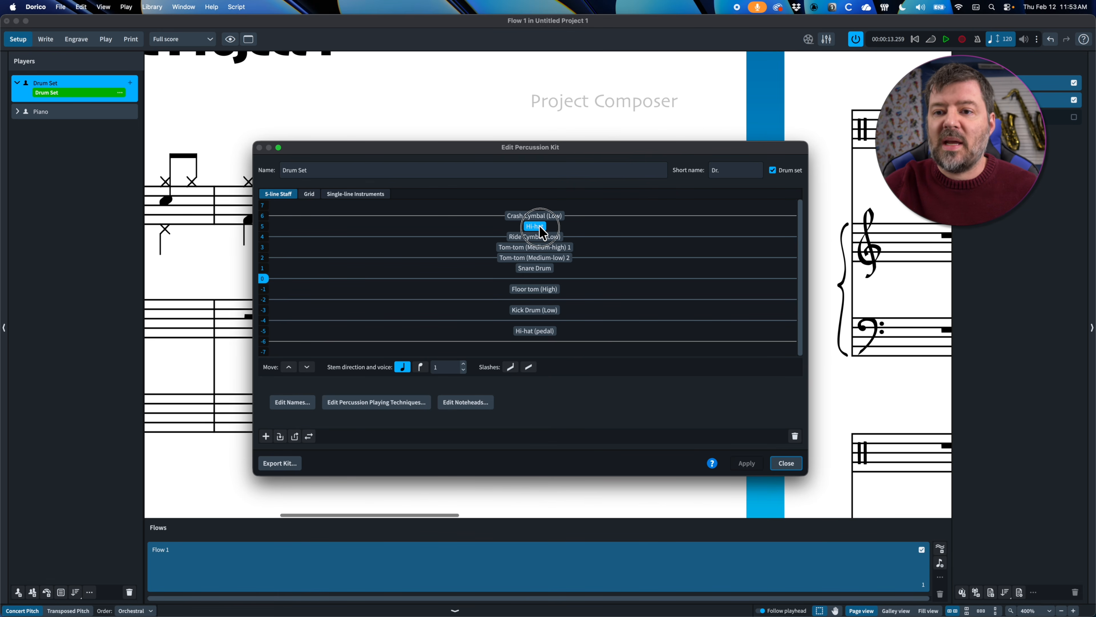
{"action": "left_click", "coordinate": [376, 402]}
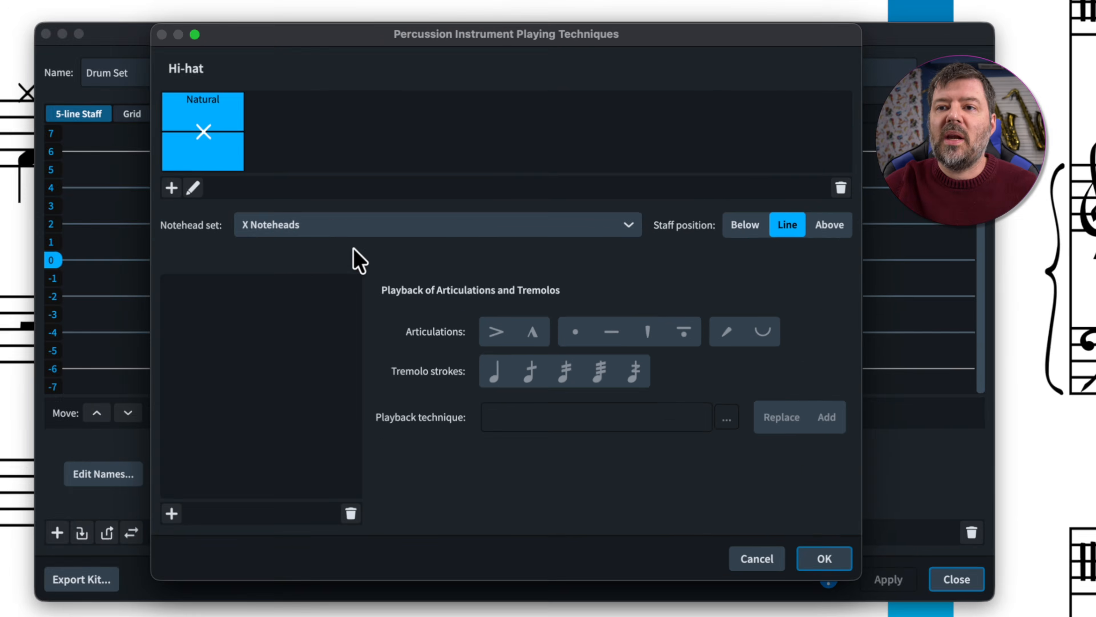
{"action": "left_click", "coordinate": [370, 230]}
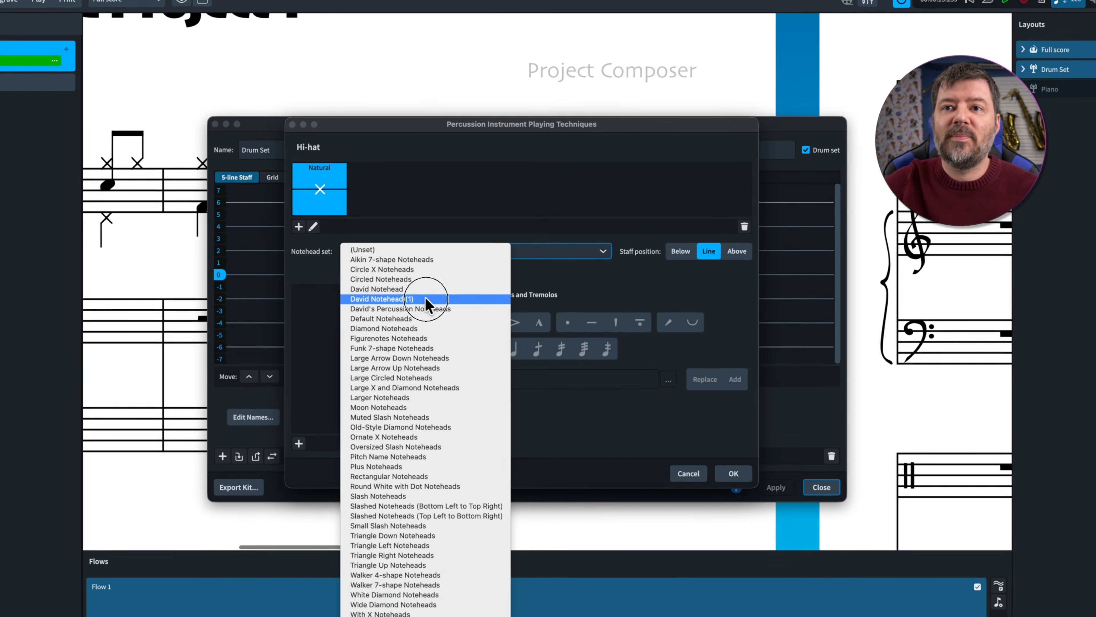
{"action": "left_click", "coordinate": [312, 294]}
{"action": "left_click", "coordinate": [710, 451]}
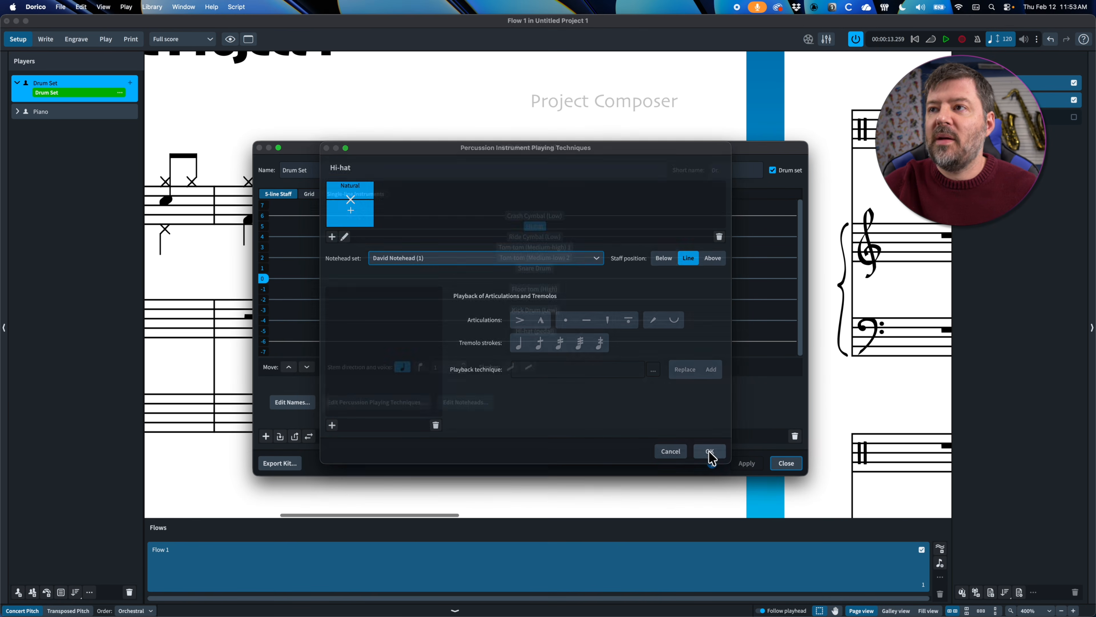
{"action": "left_click", "coordinate": [786, 463]}
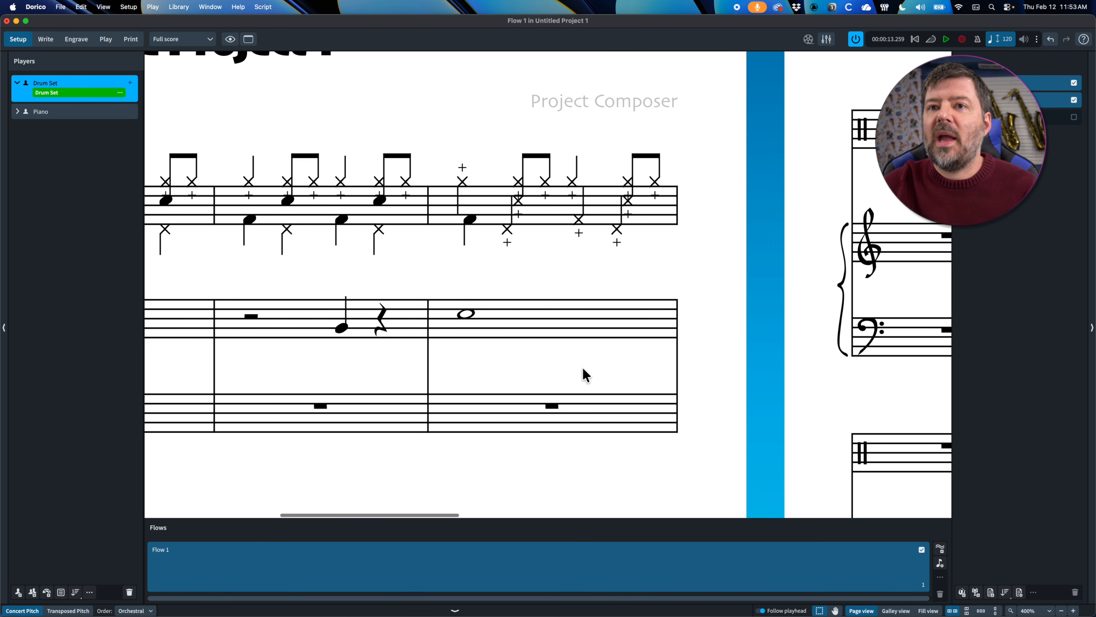
In the David Notehead (1) set, move the plus of noteheadXBlackPlusD to offset 0.00, 19.30 above the X and save the notehead sets
{"action": "scroll", "coordinate": [585, 375], "scroll_direction": "left", "scroll_amount": 5}
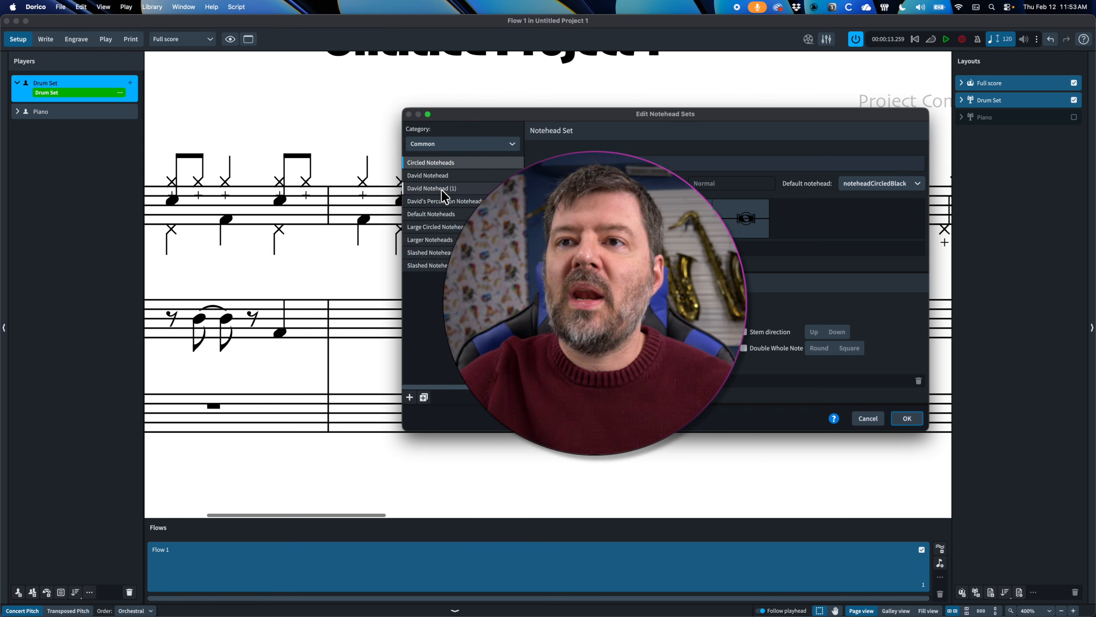
{"action": "left_click", "coordinate": [441, 190]}
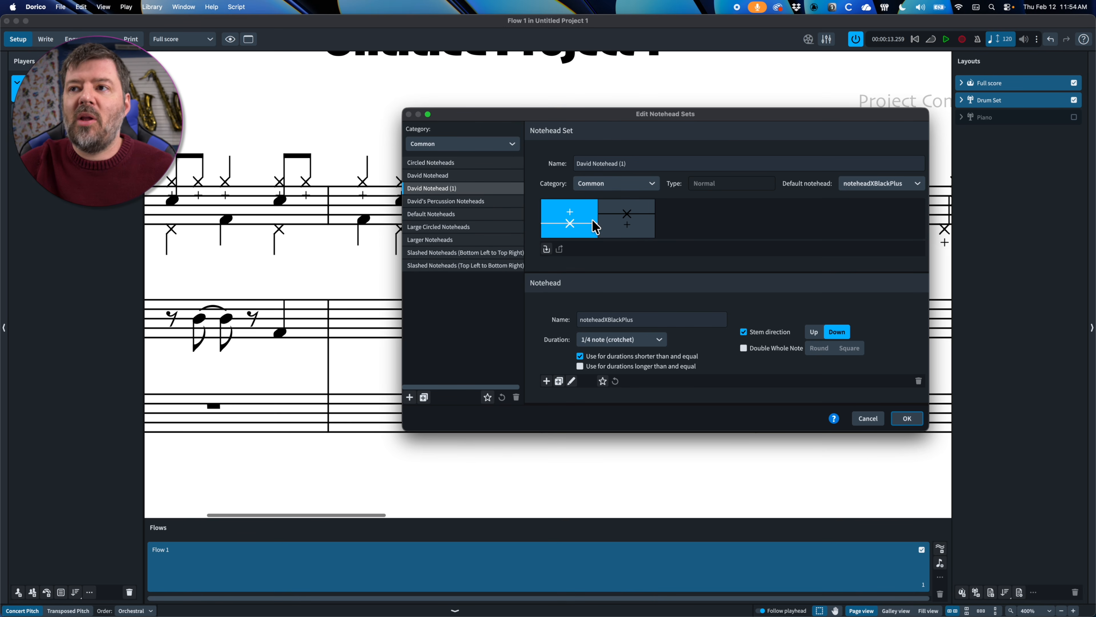
{"action": "left_click", "coordinate": [627, 228]}
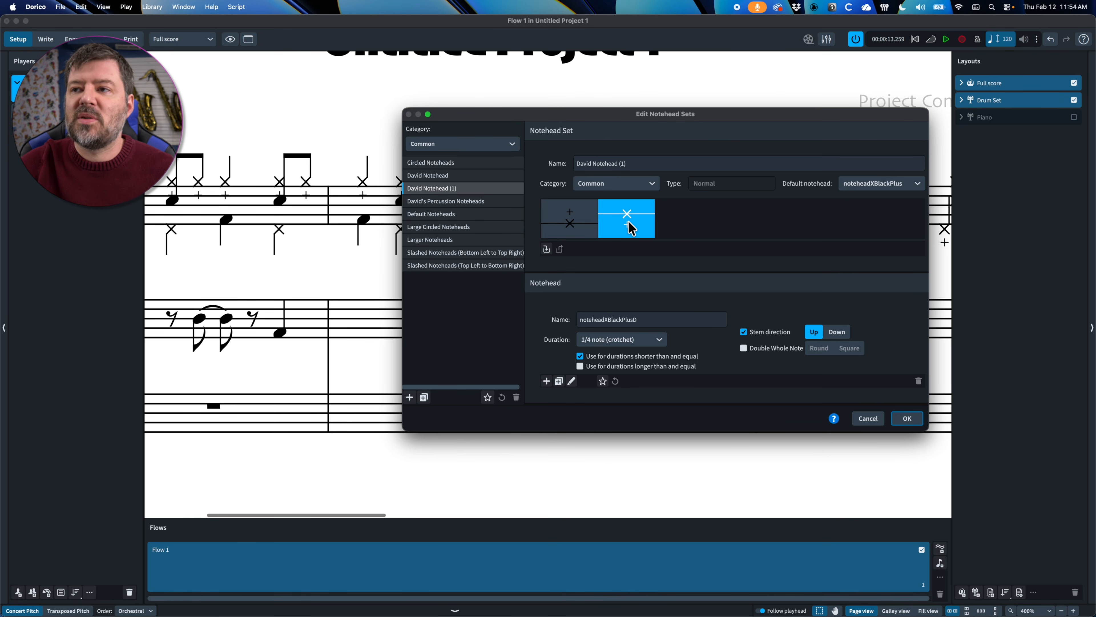
{"action": "left_click", "coordinate": [572, 381]}
{"action": "left_click", "coordinate": [625, 310]}
{"action": "left_click_drag", "start_coordinate": [624, 312], "coordinate": [624, 181]}
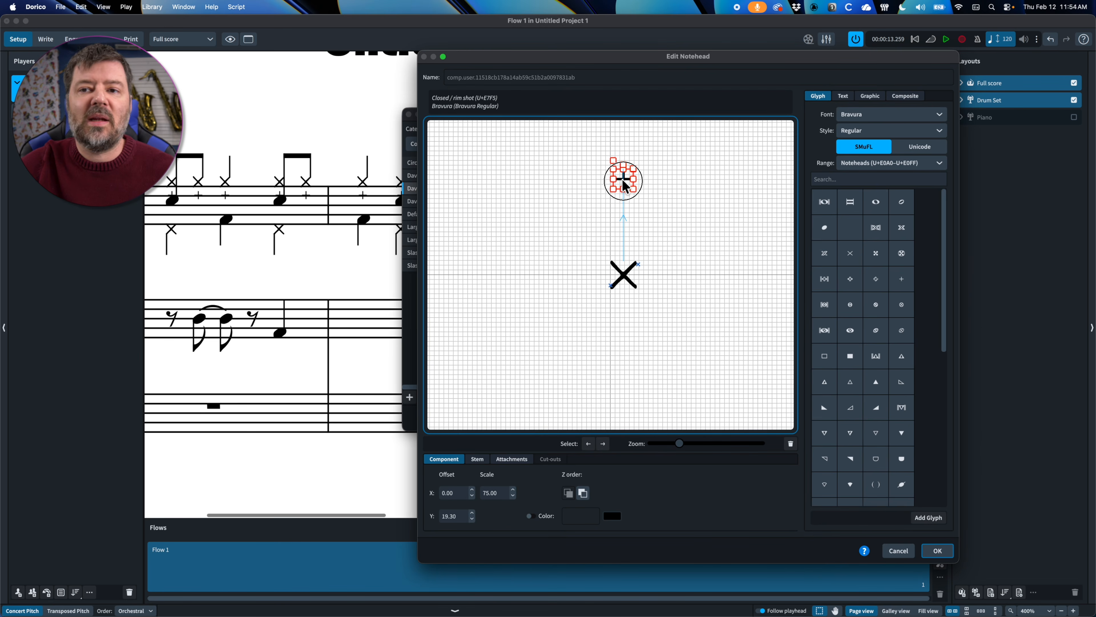
{"action": "left_click", "coordinate": [938, 550]}
{"action": "left_click", "coordinate": [906, 418]}
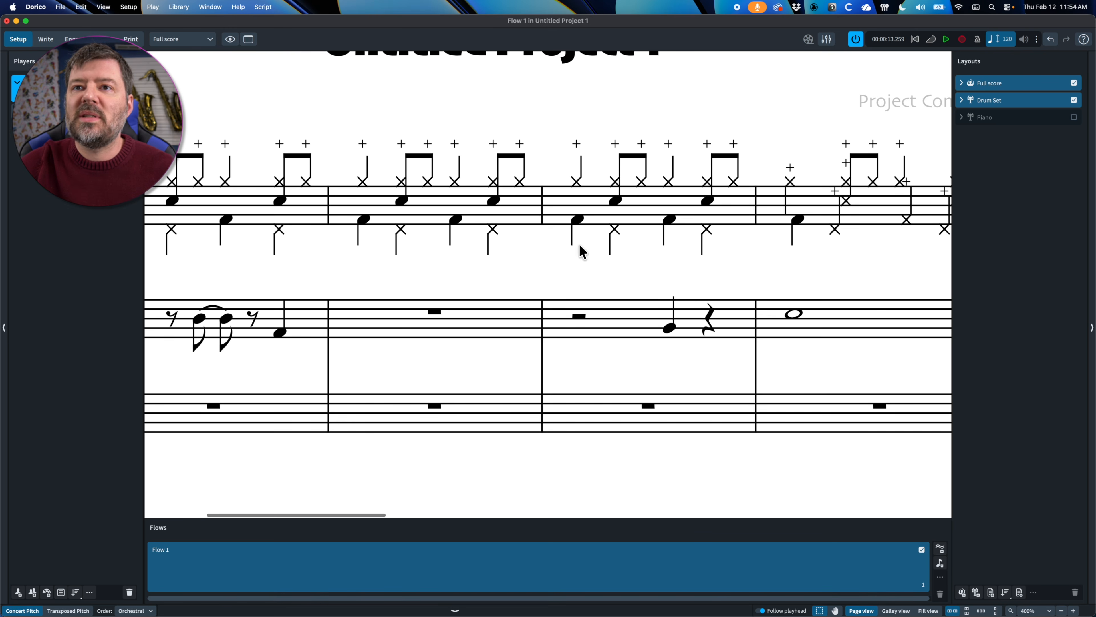